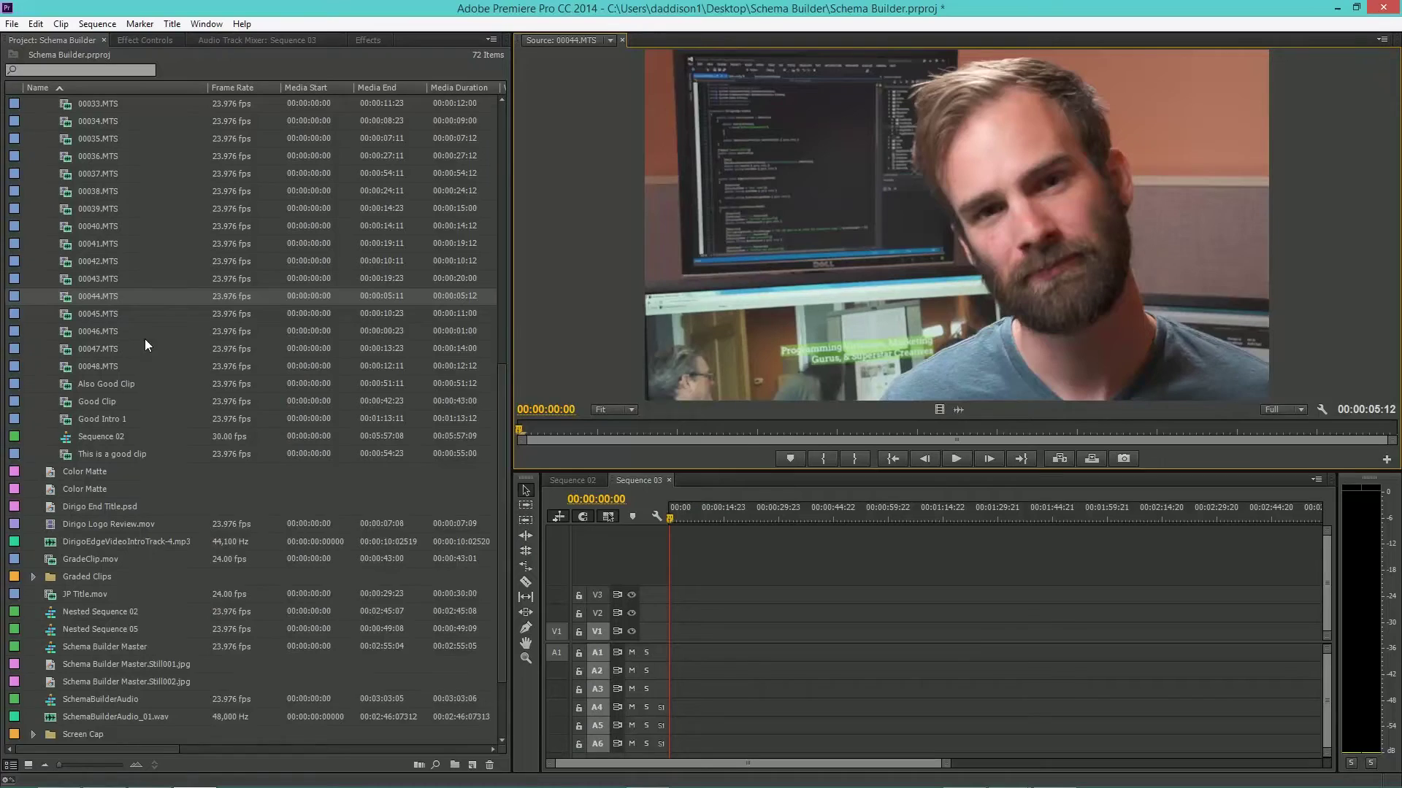
Step: Preview clips 00044.MTS and 00045.MTS in the Source Monitor
scroll(145, 338, "up", 1)
key("l")
key("l")
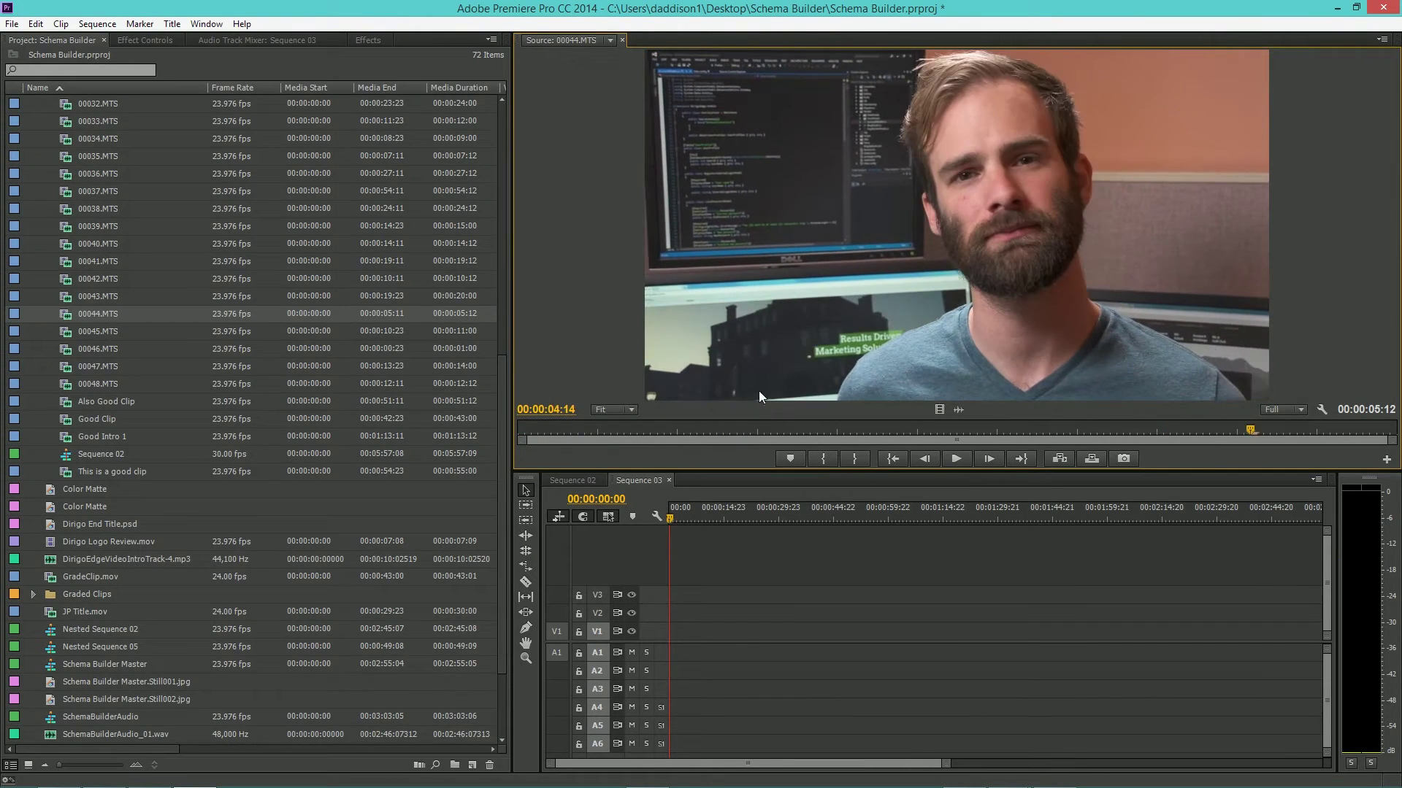
double_click(64, 335)
key("l")
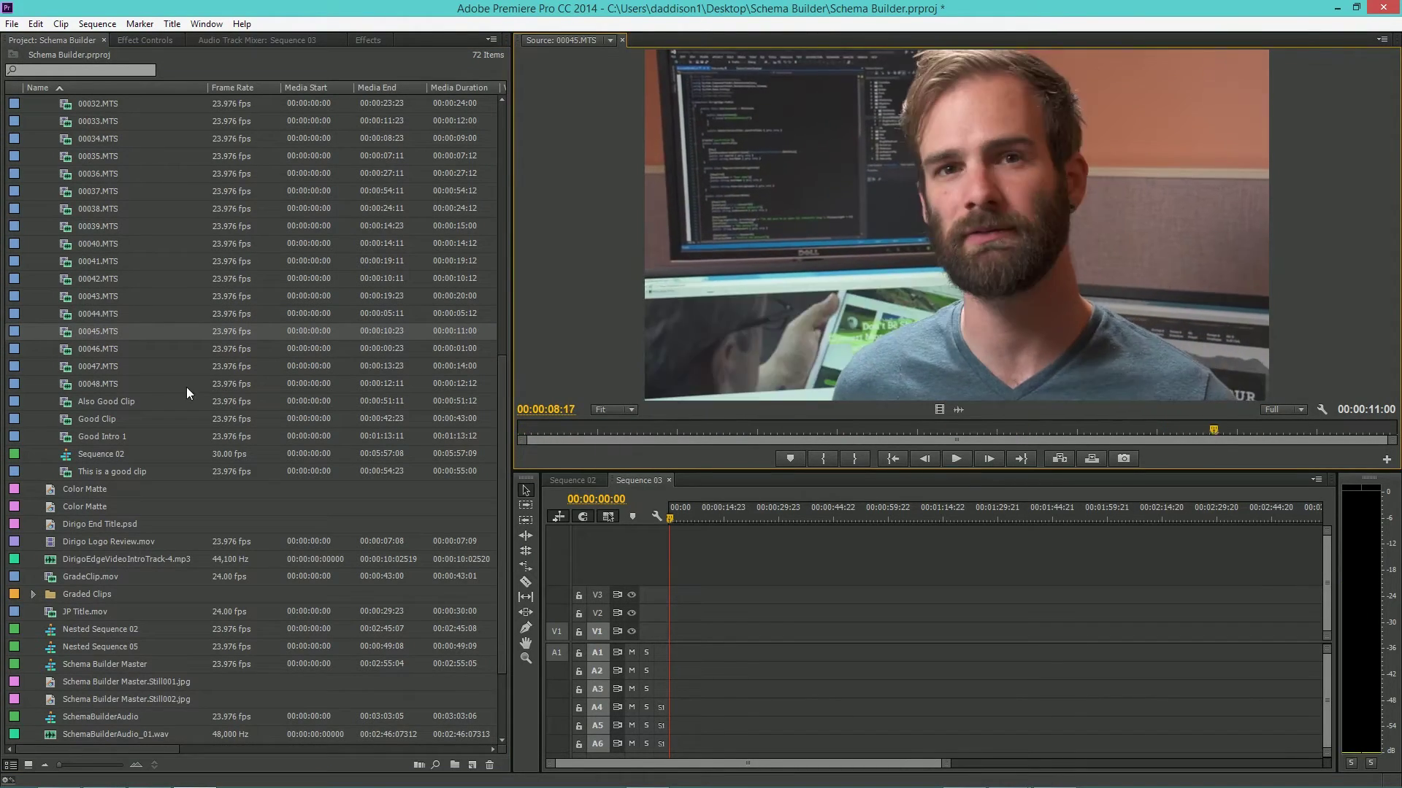
Step: Mark In and Out on 00047.MTS for a 00:00:05:16 range, then load and scrub 00048.MTS
double_click(95, 366)
key("l")
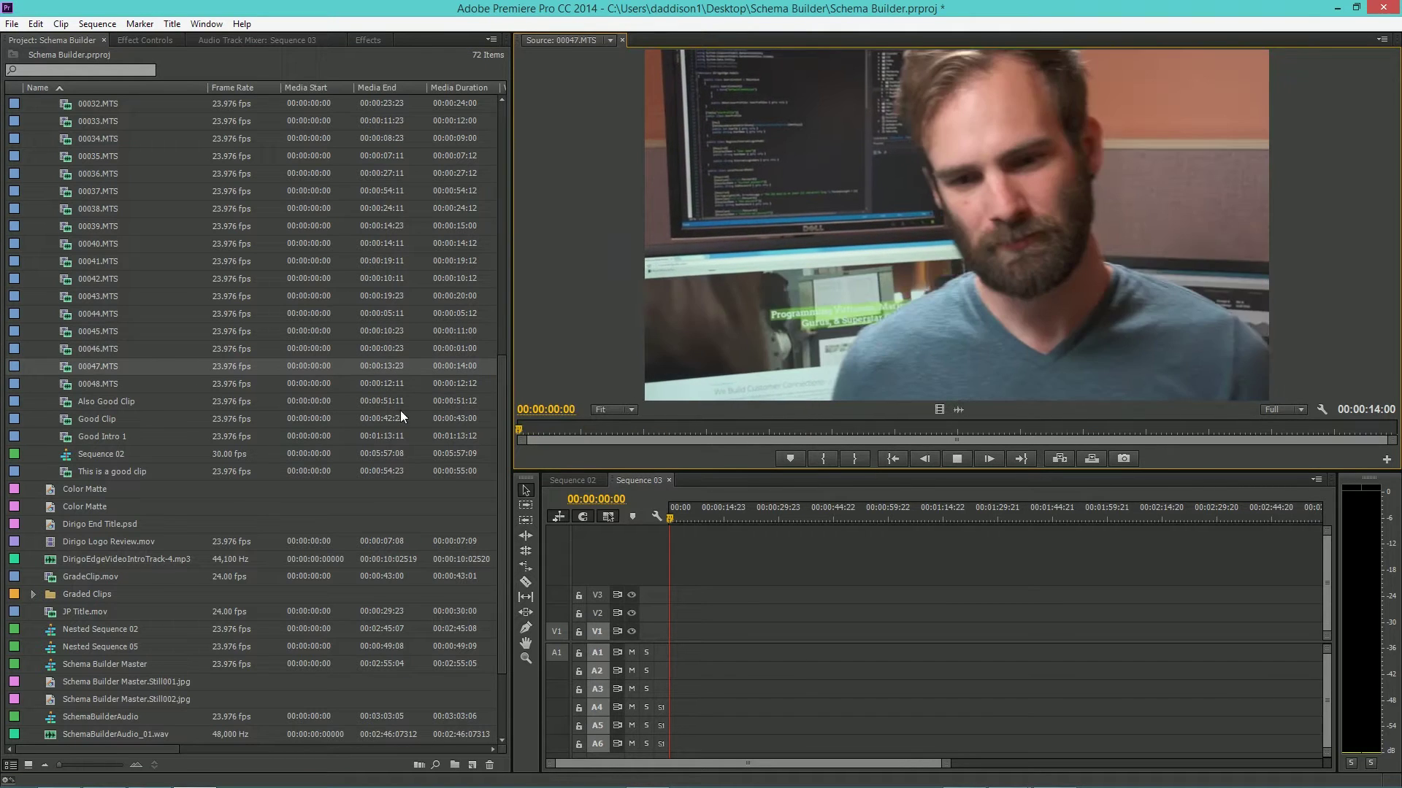
key("i")
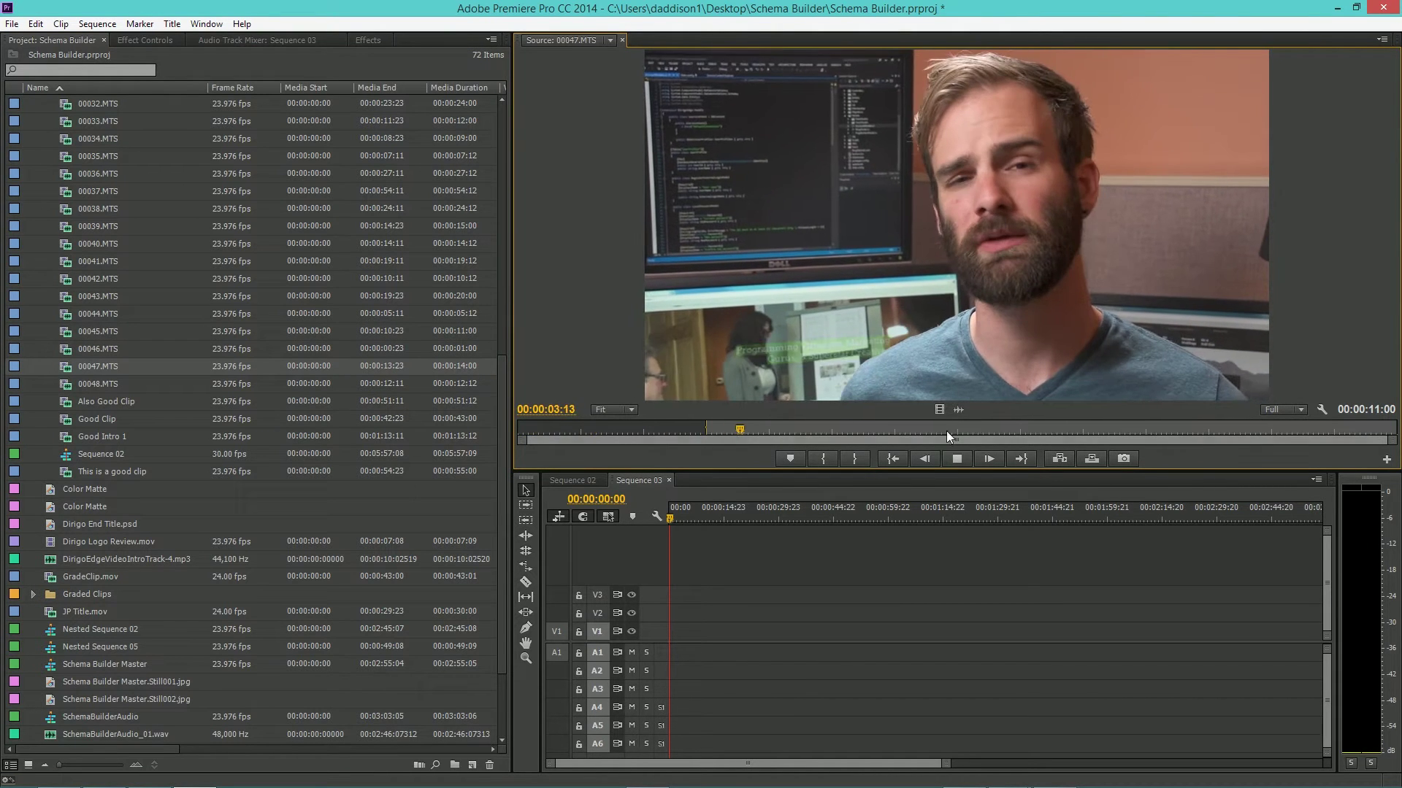
key("o")
key("k")
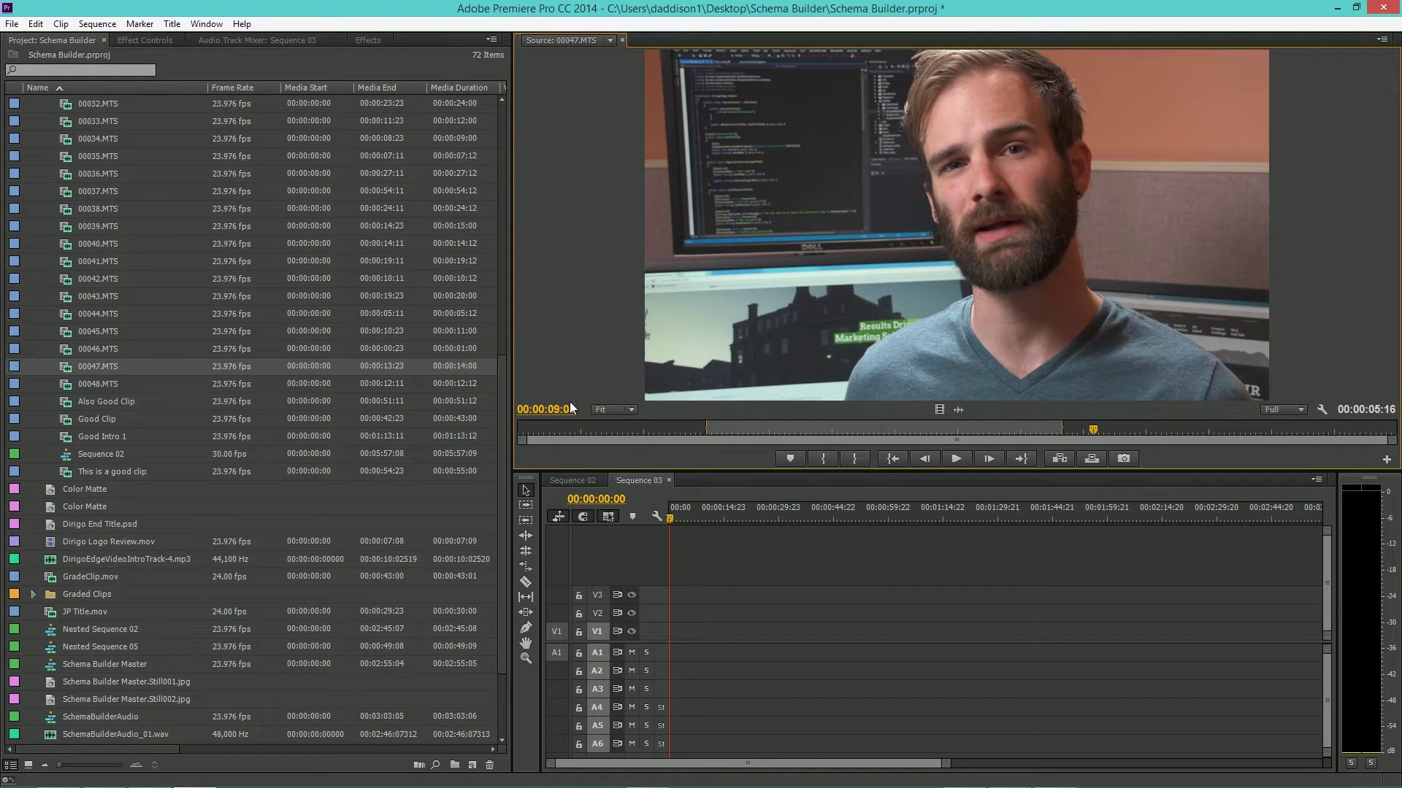
double_click(255, 383)
left_click_drag(823, 427, 662, 422)
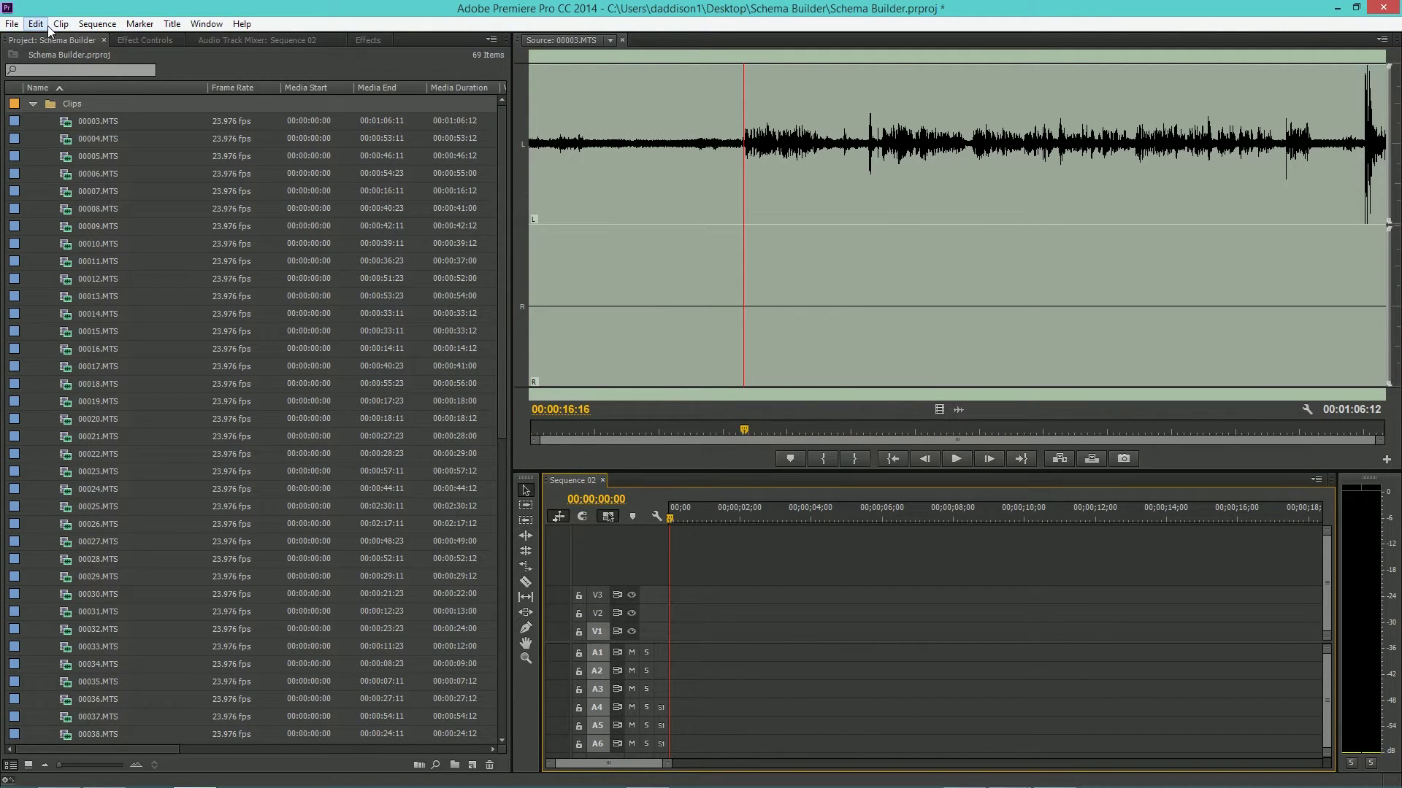
Step: In Playback preferences, enable Mercury Transmit to Adobe Monitor 1 and disable background video output
left_click(46, 25)
mouse_move(89, 398)
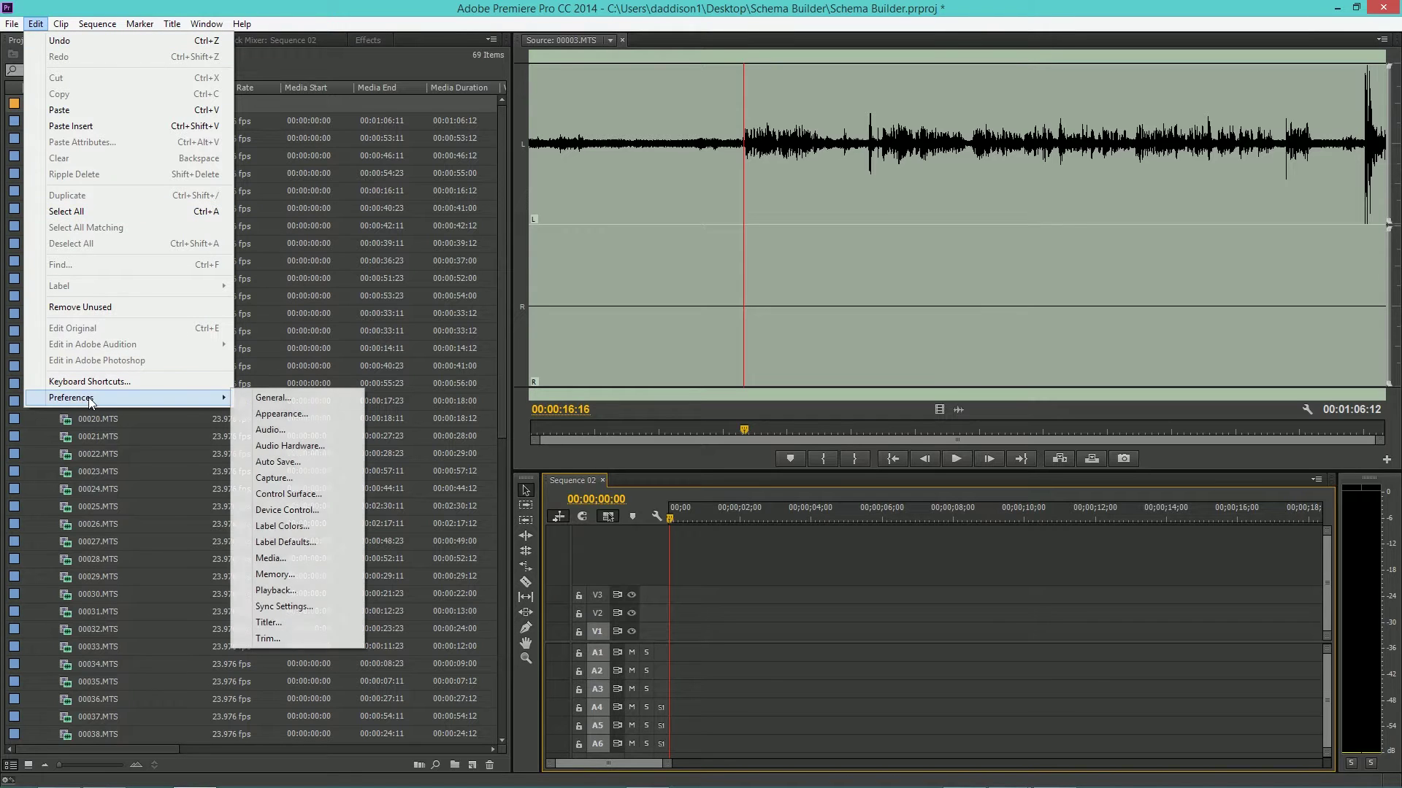
left_click(293, 588)
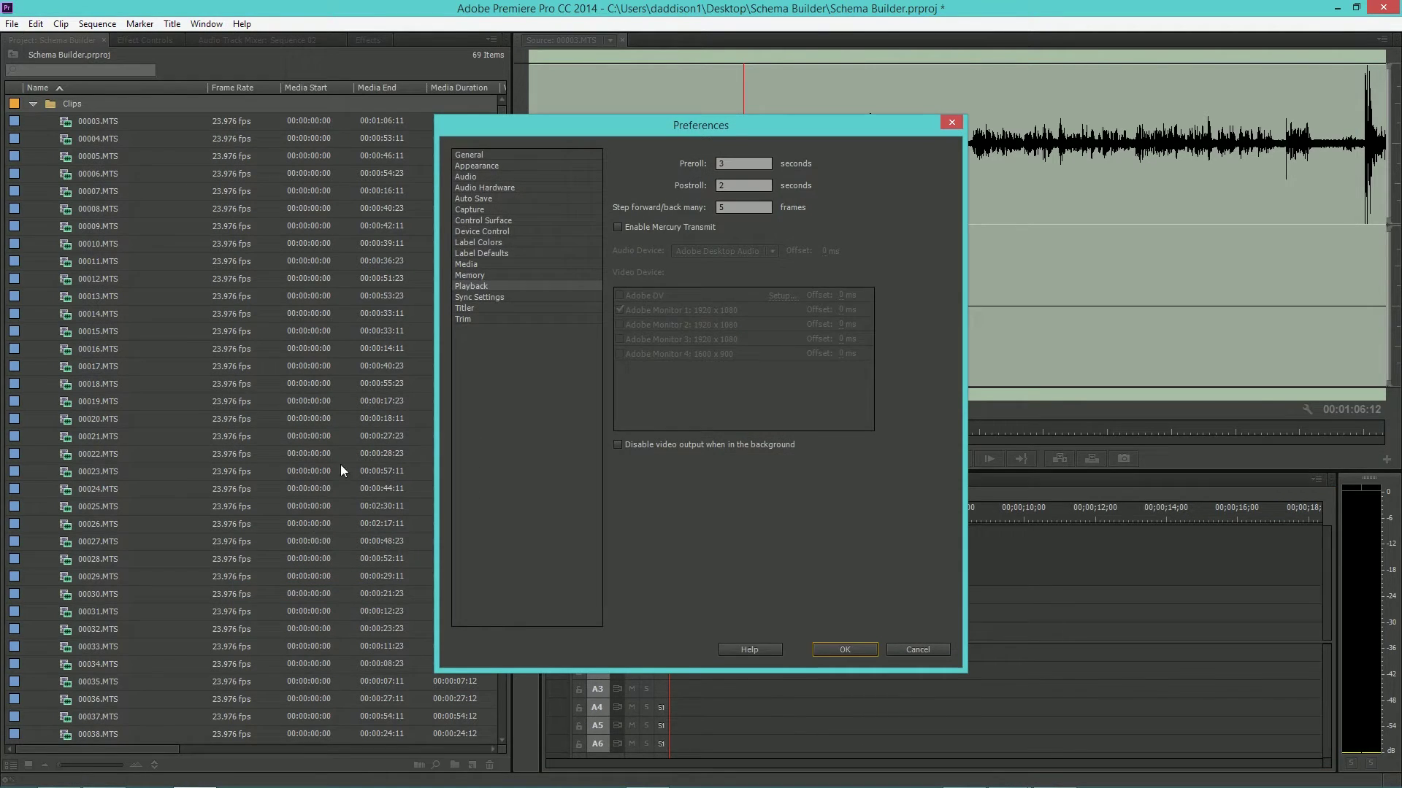
left_click(463, 285)
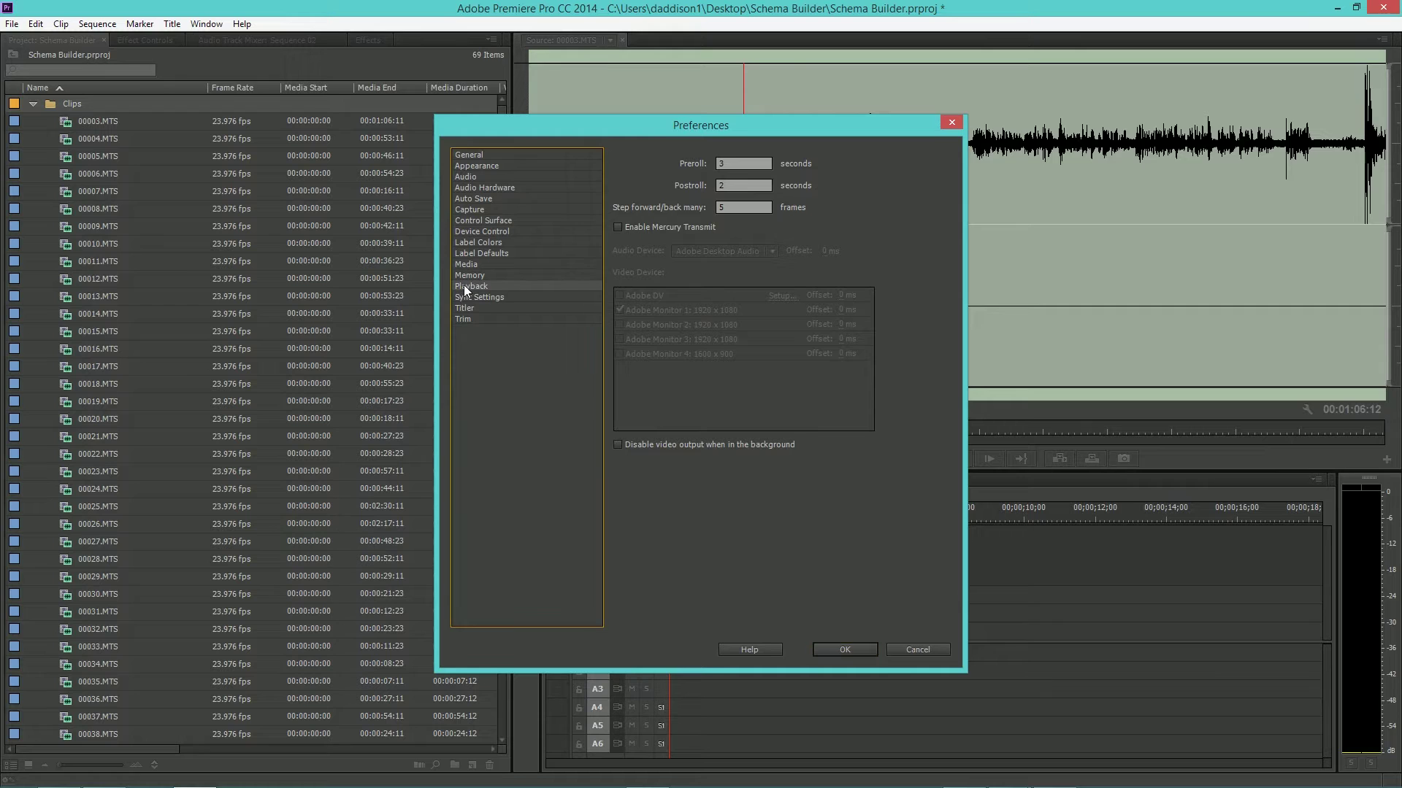
left_click(619, 226)
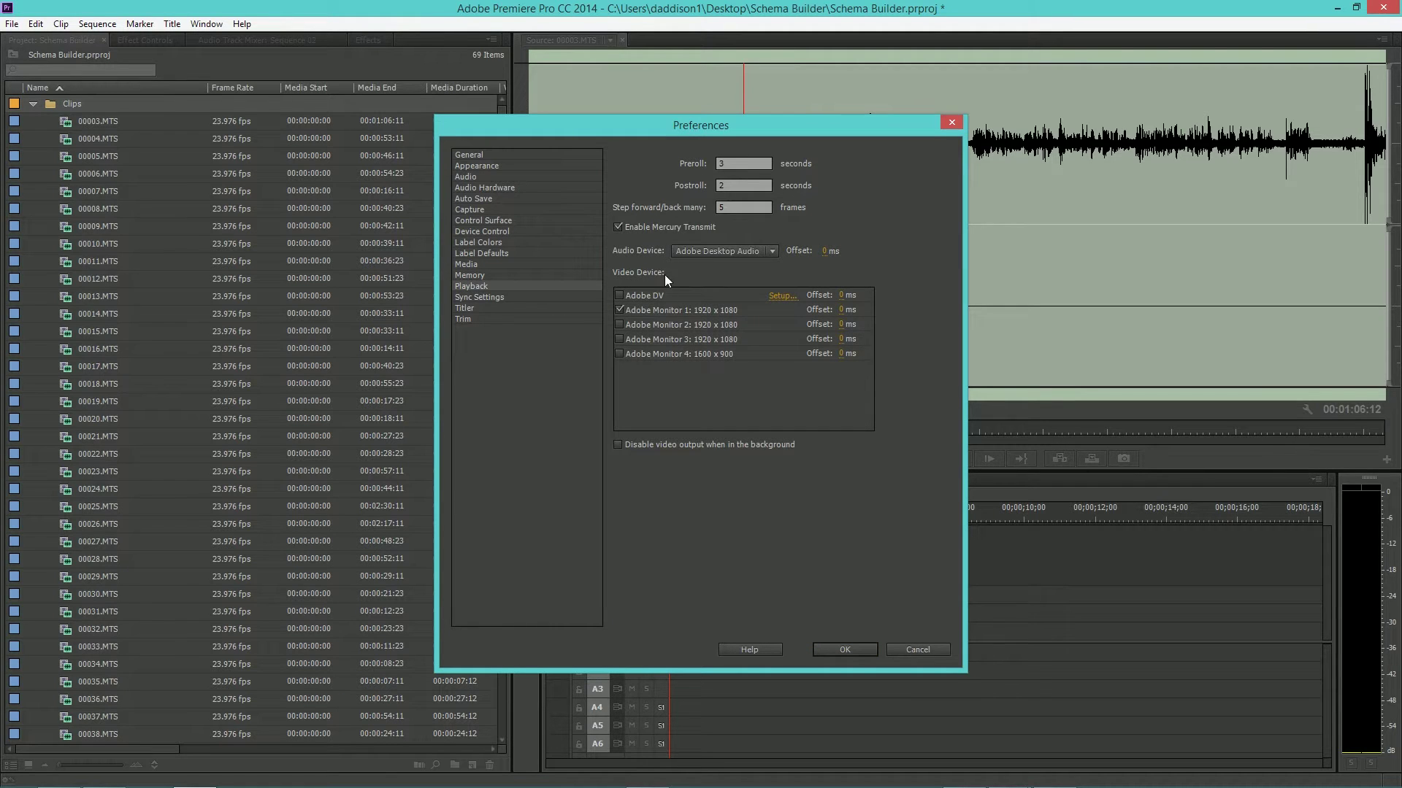
left_click(621, 310)
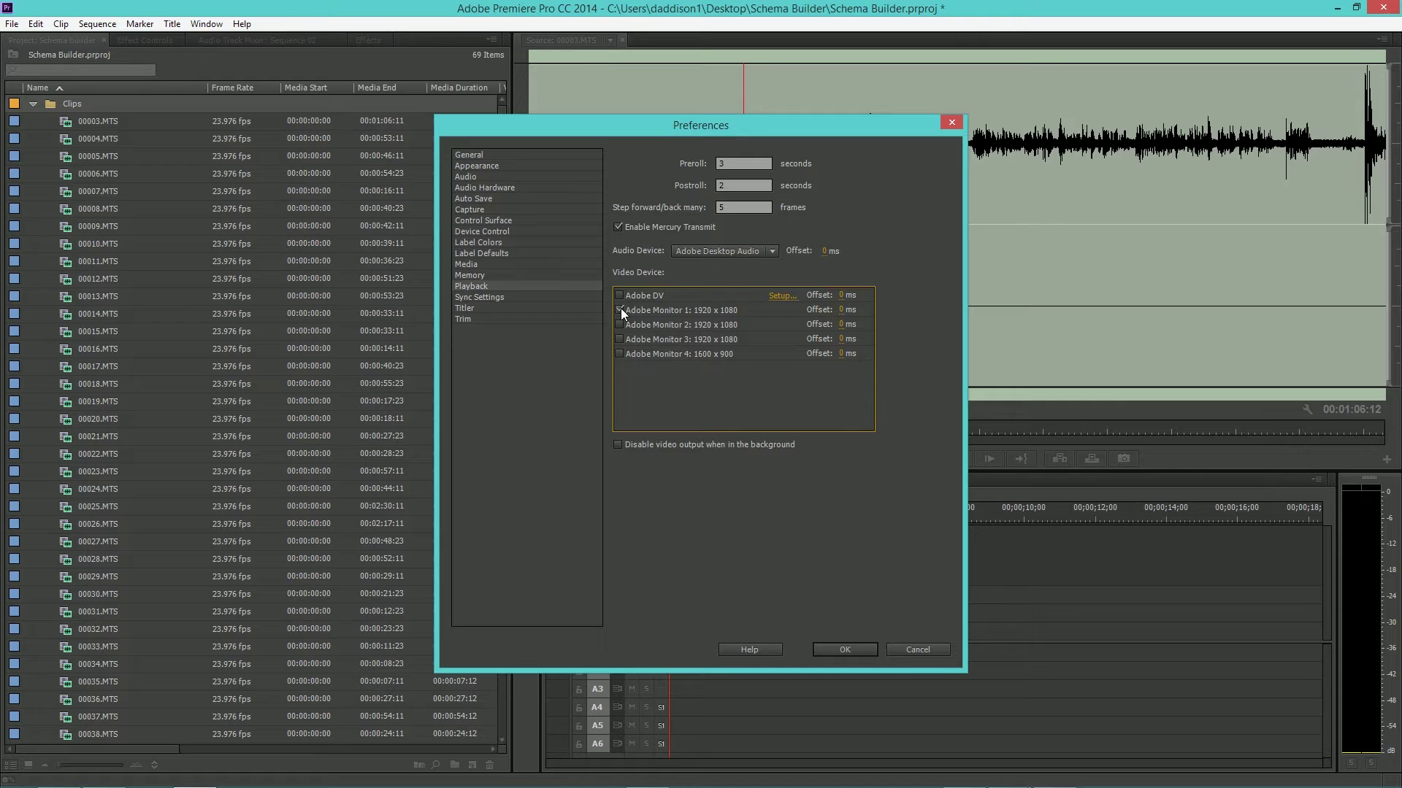
left_click(615, 447)
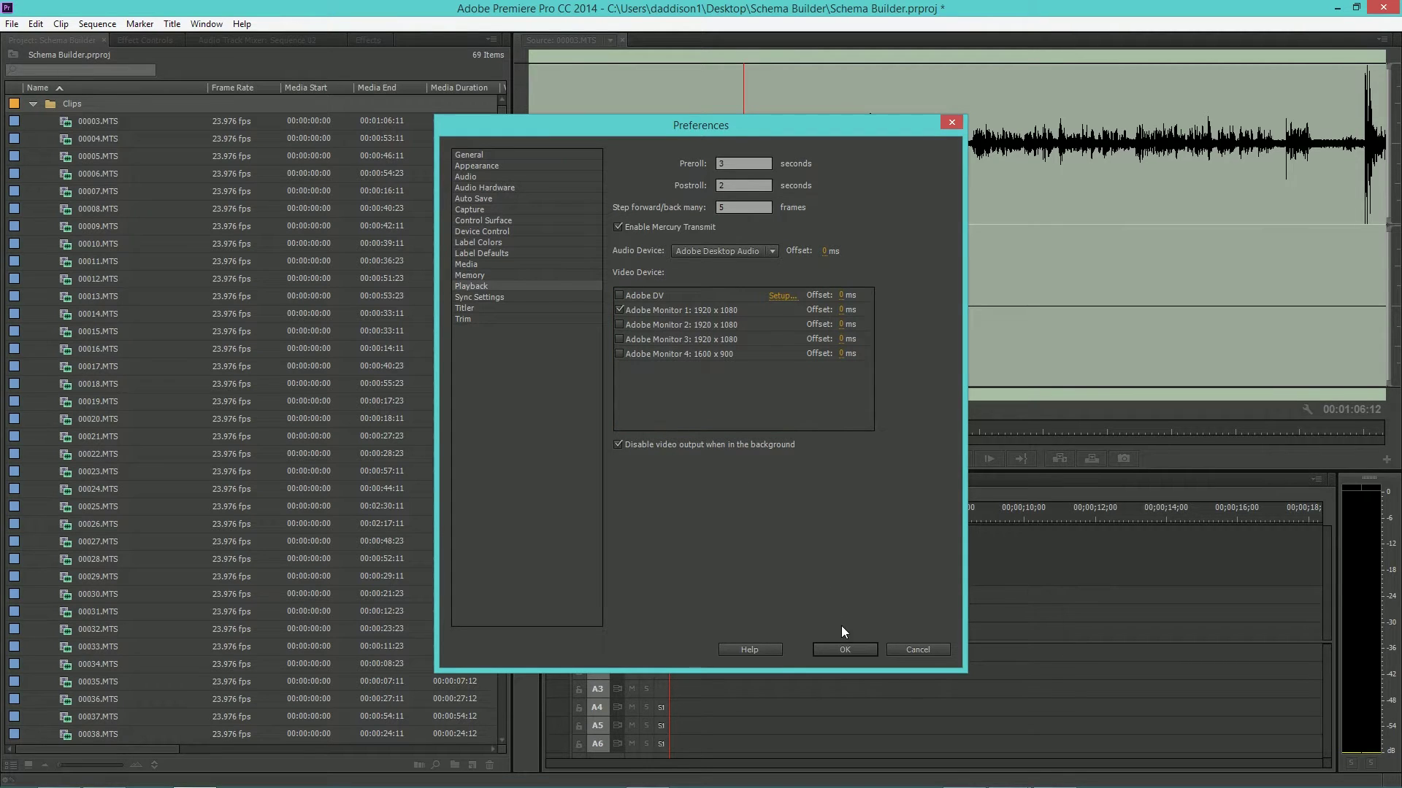
left_click(853, 647)
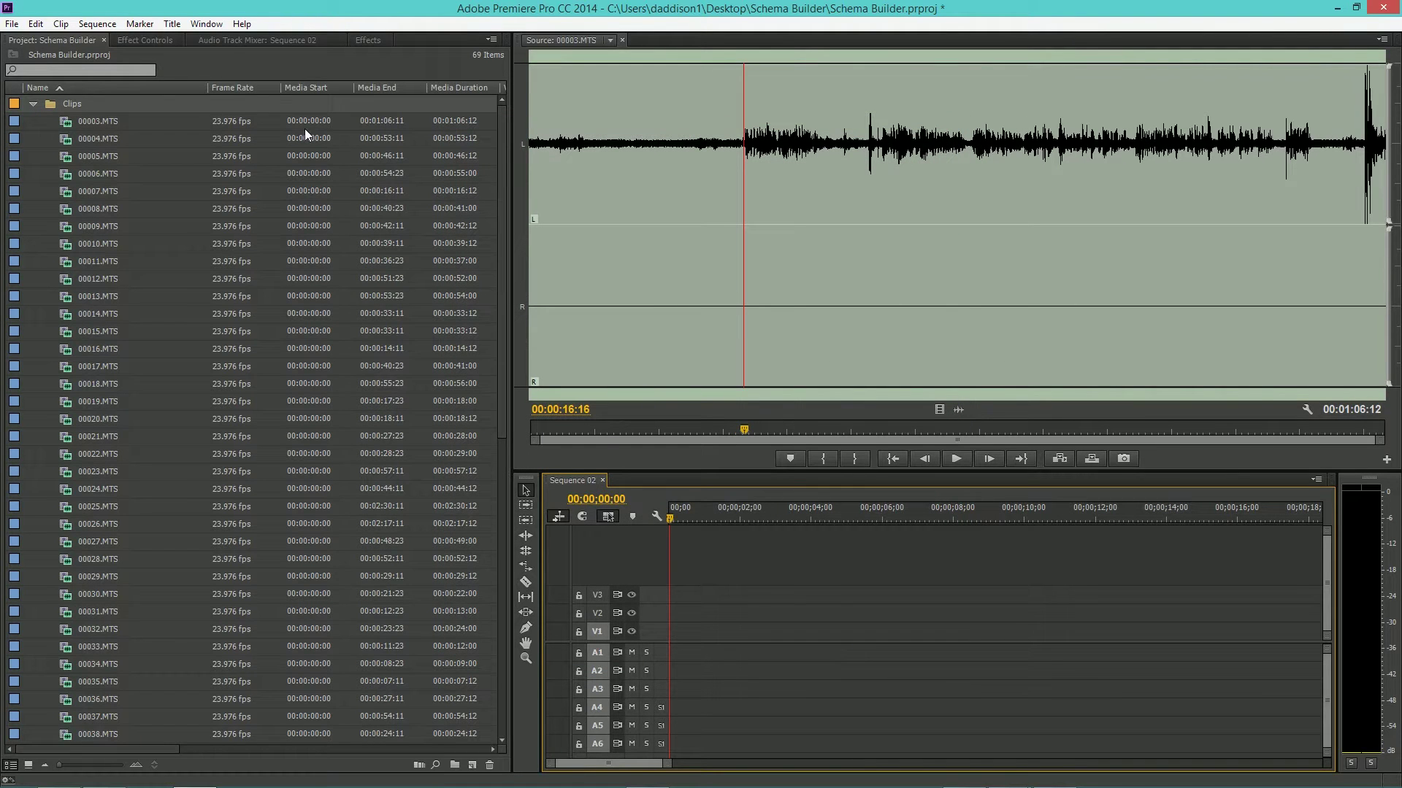
Step: Assign Shift+O to the Project Panel open-in-Source-Monitor command
left_click(35, 24)
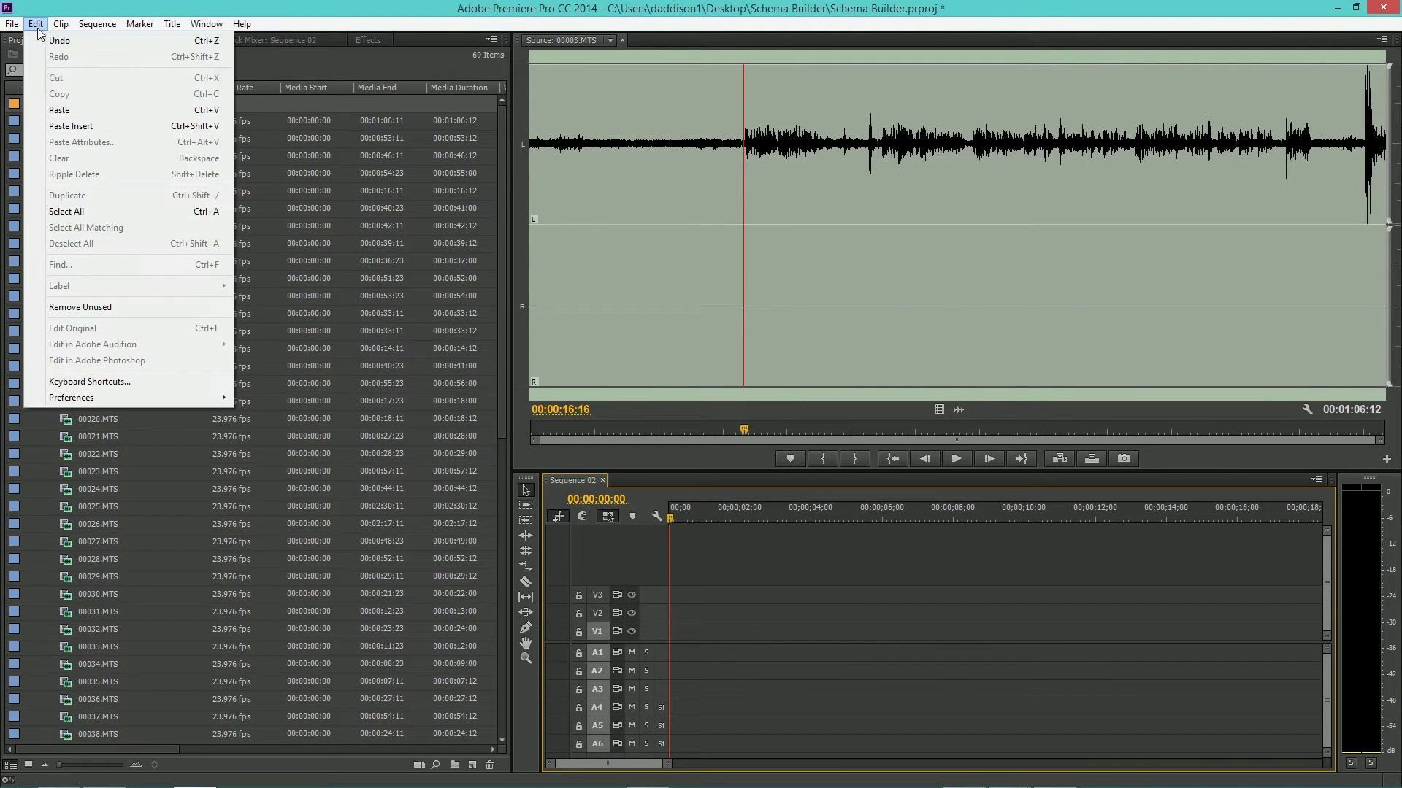
left_click(96, 386)
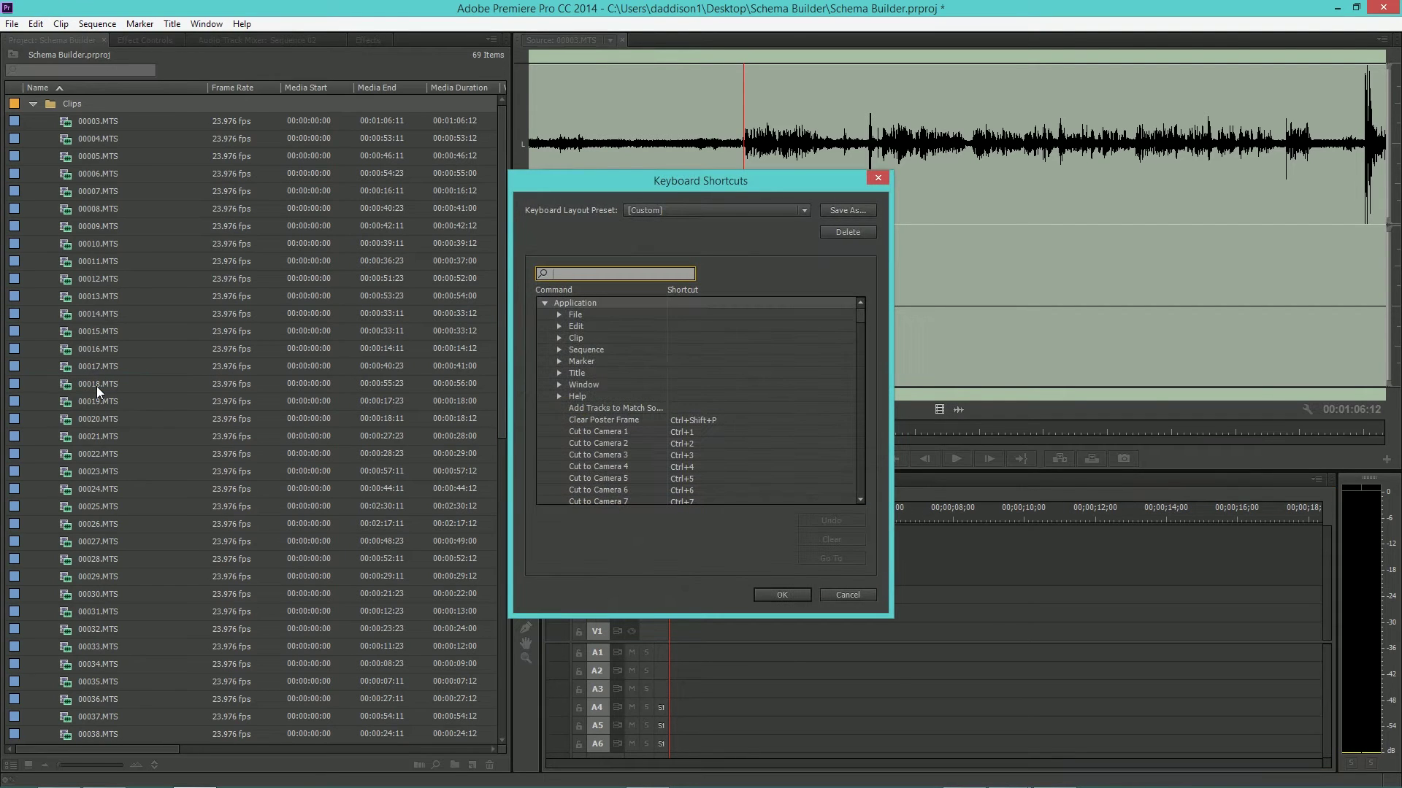
type("open in sour")
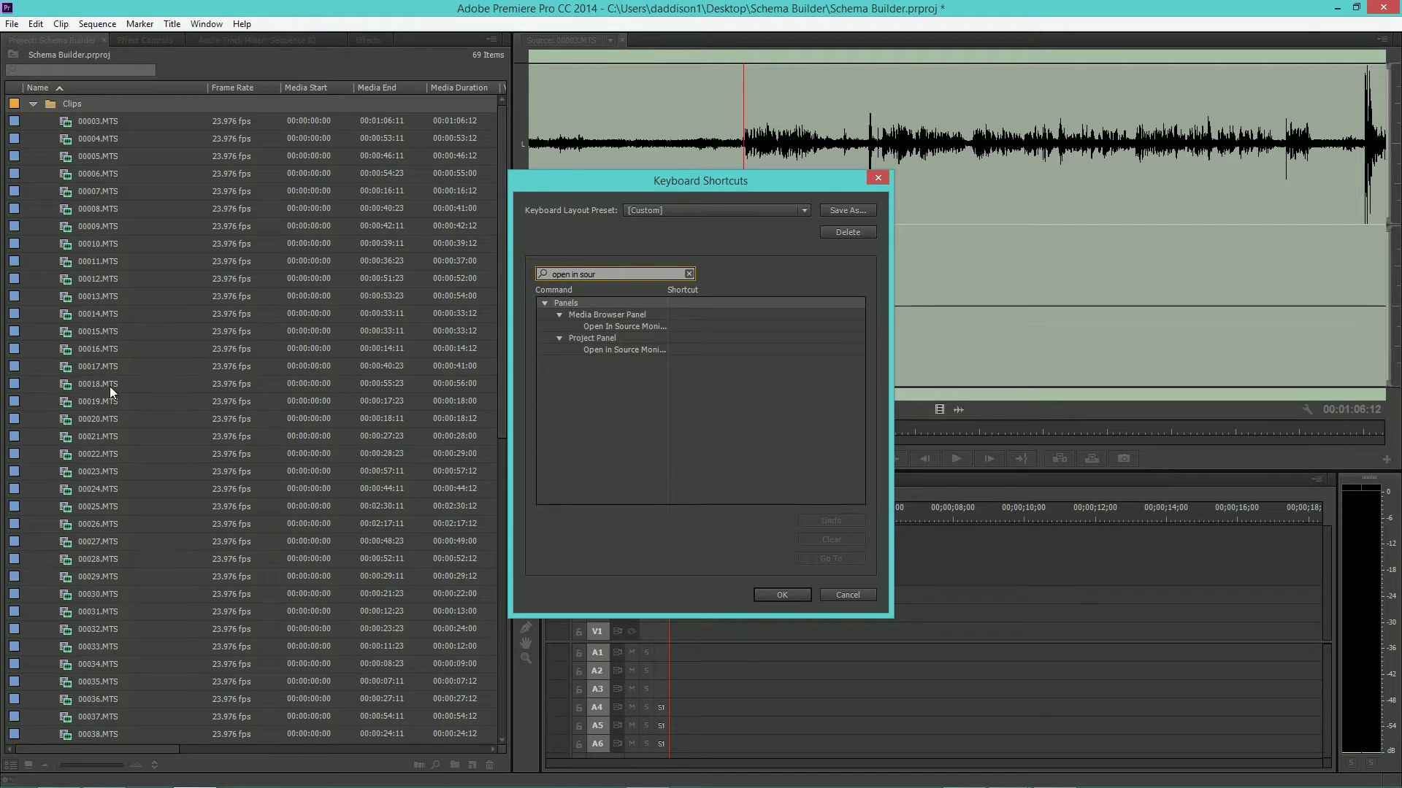
left_click(679, 352)
key("shift+o")
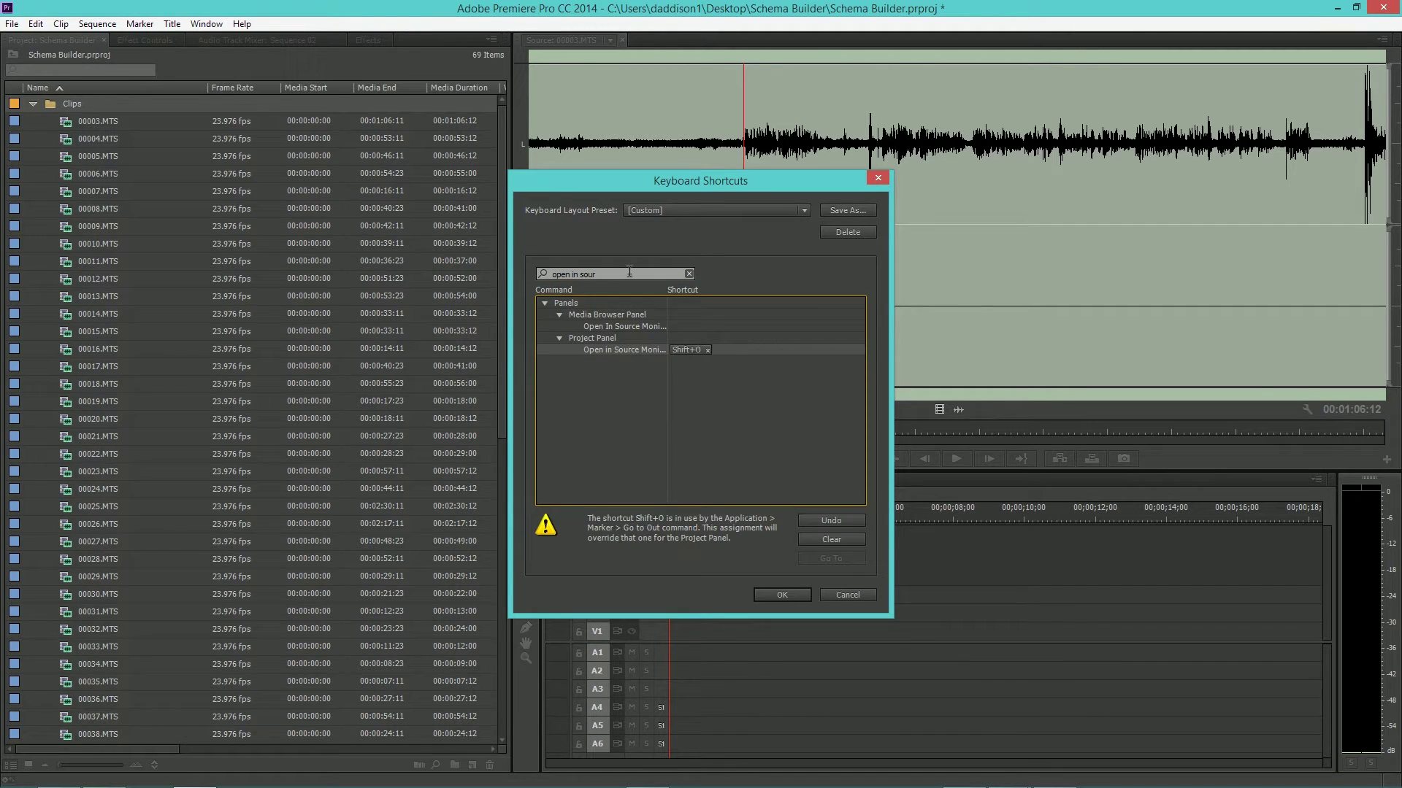
Step: Assign Ctrl+Alt+O to the Audio Waveform command
left_click(629, 274)
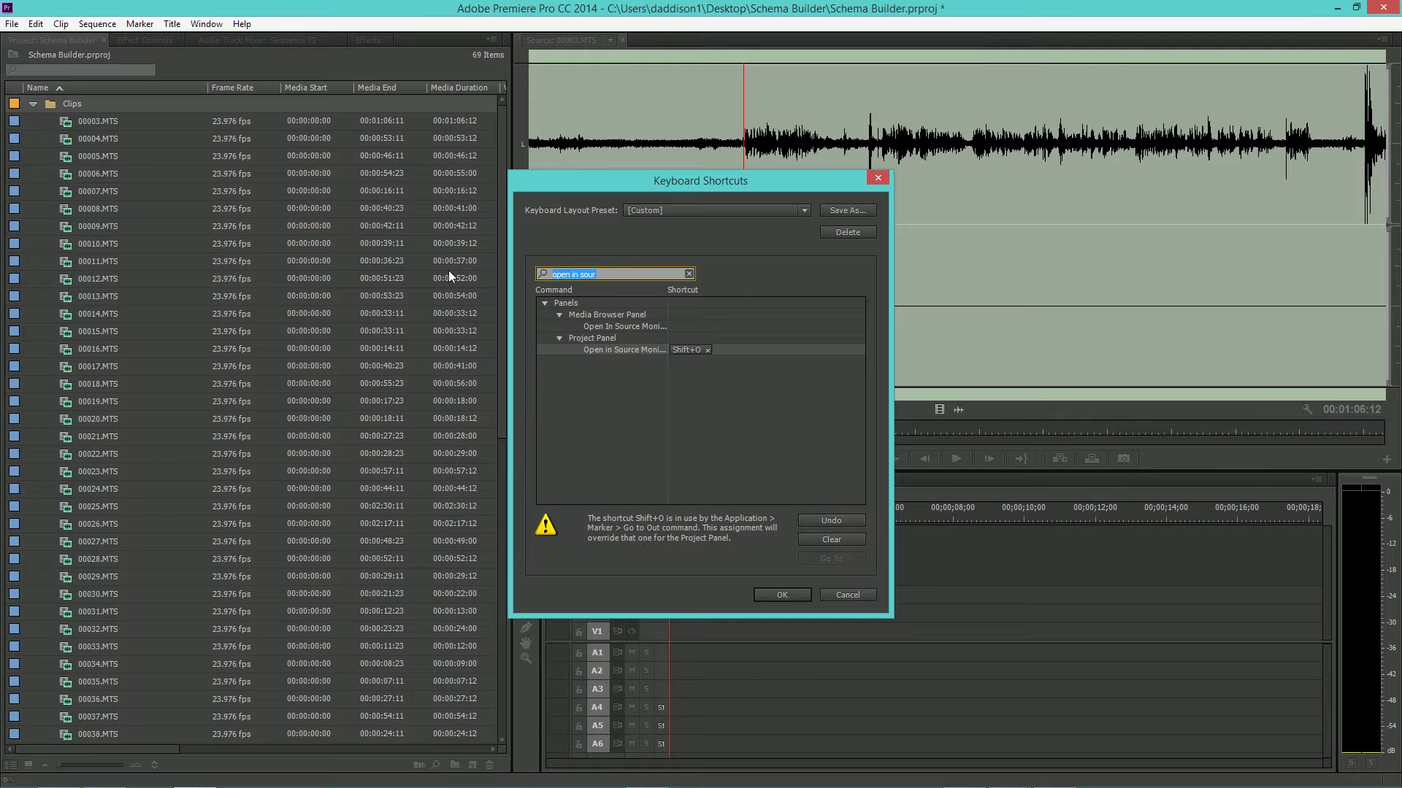
type("aud")
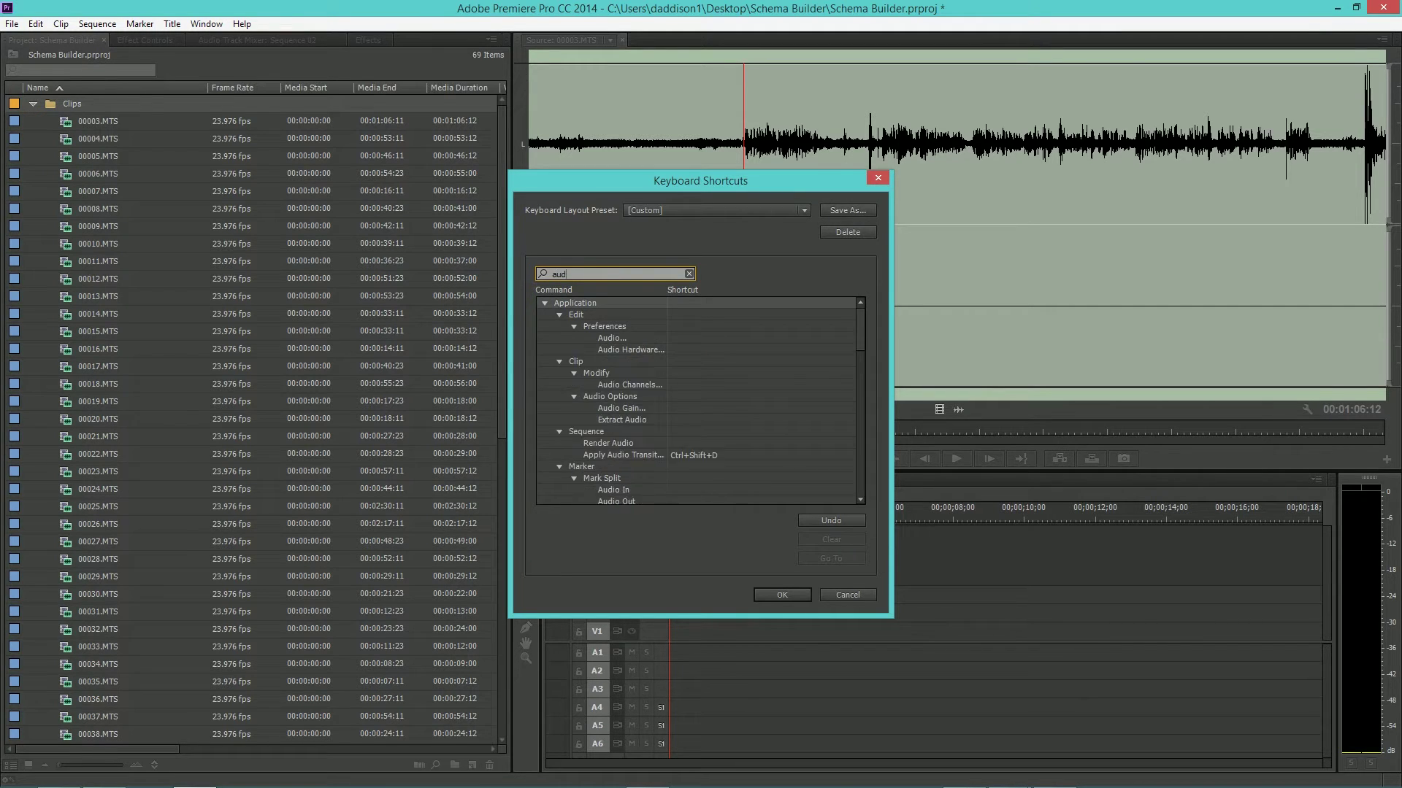
type("io wave")
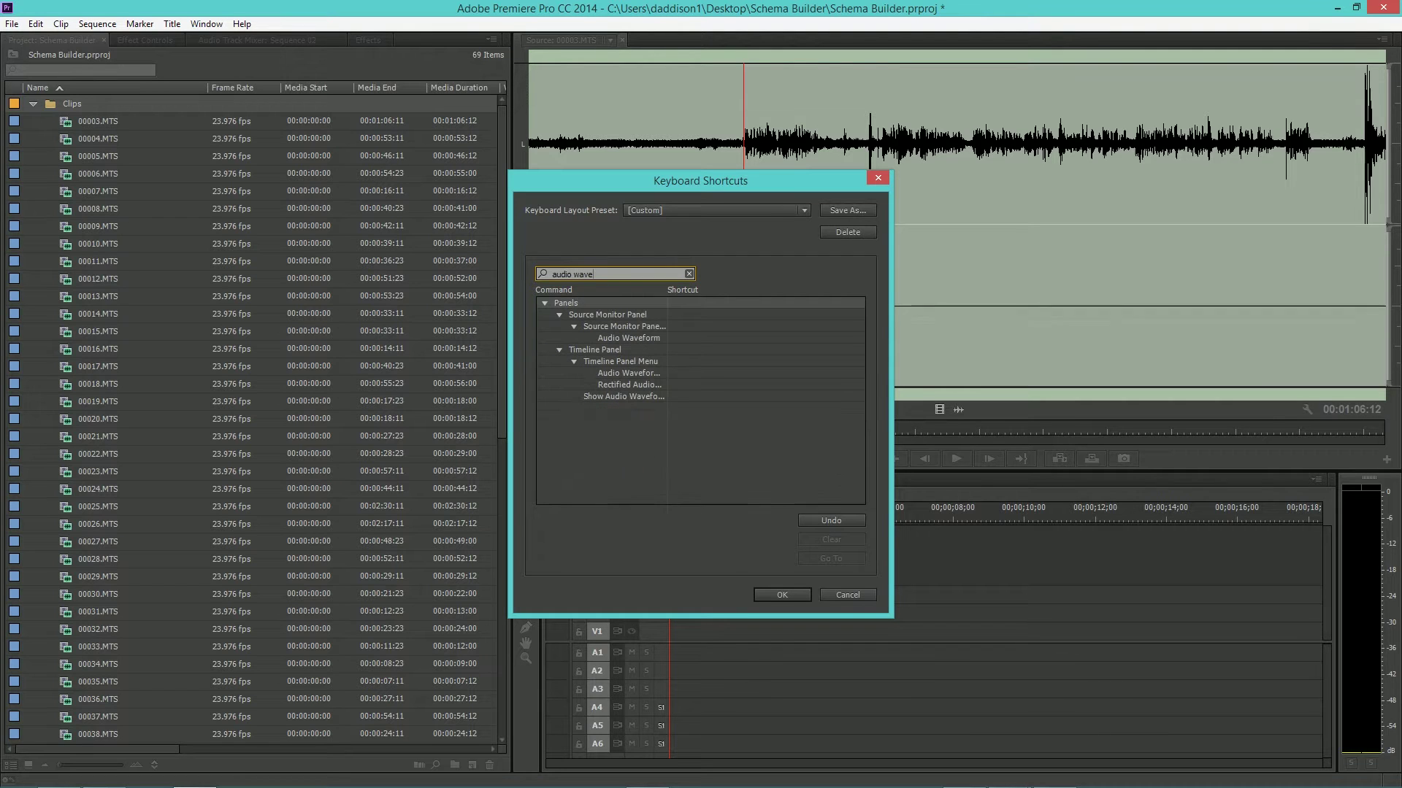
left_click(679, 338)
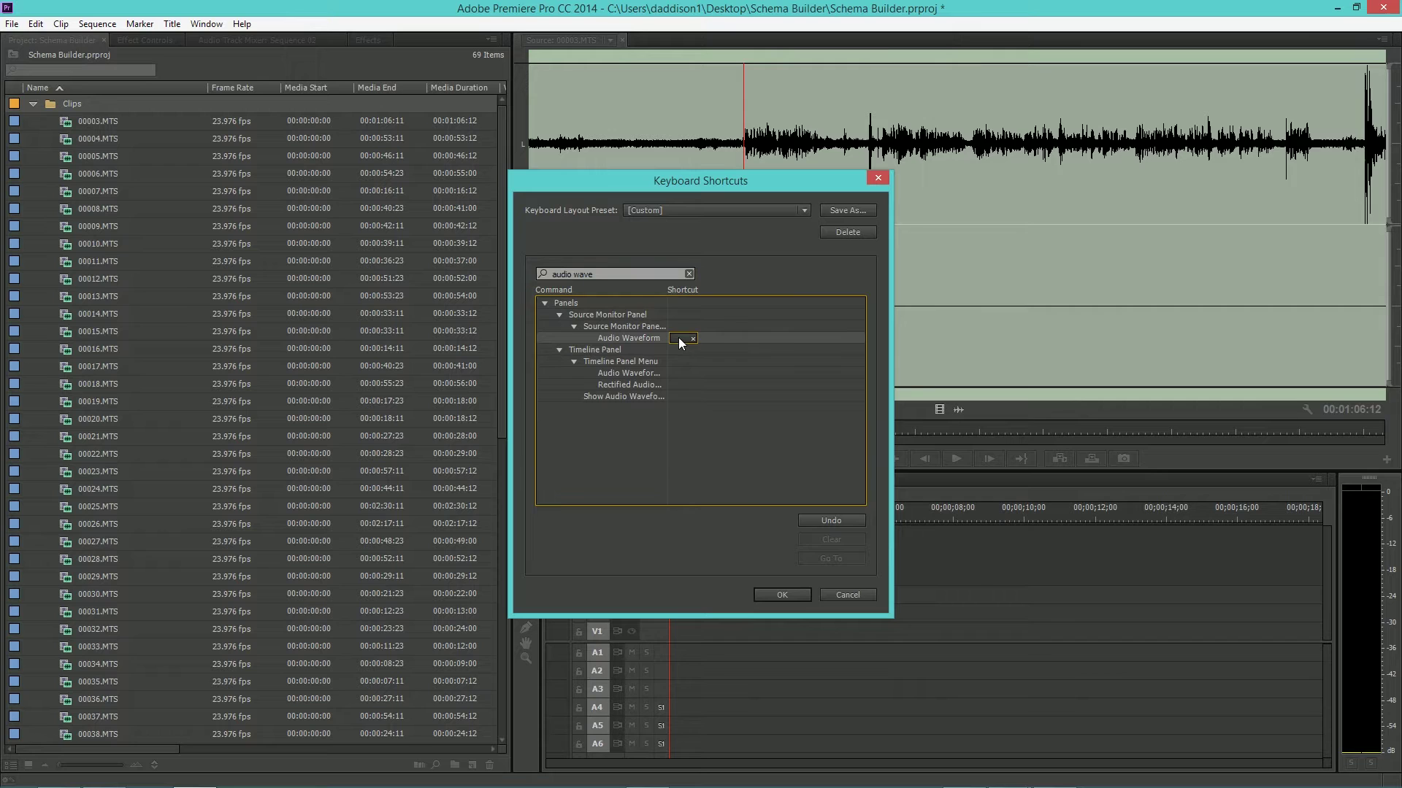
key("ctrl+alt+o")
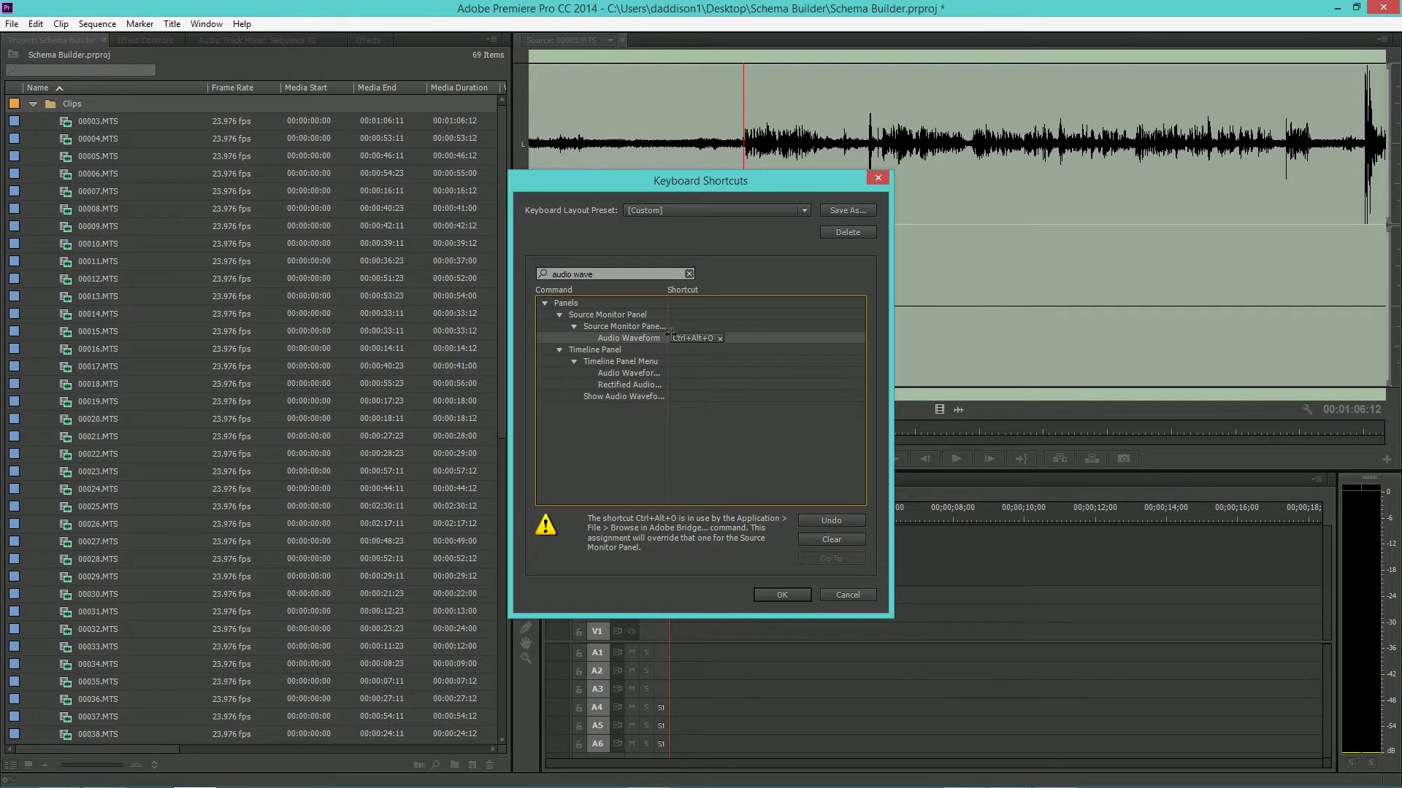
Step: Assign H to the Project Panel Rename command and confirm the shortcuts
left_click(604, 275)
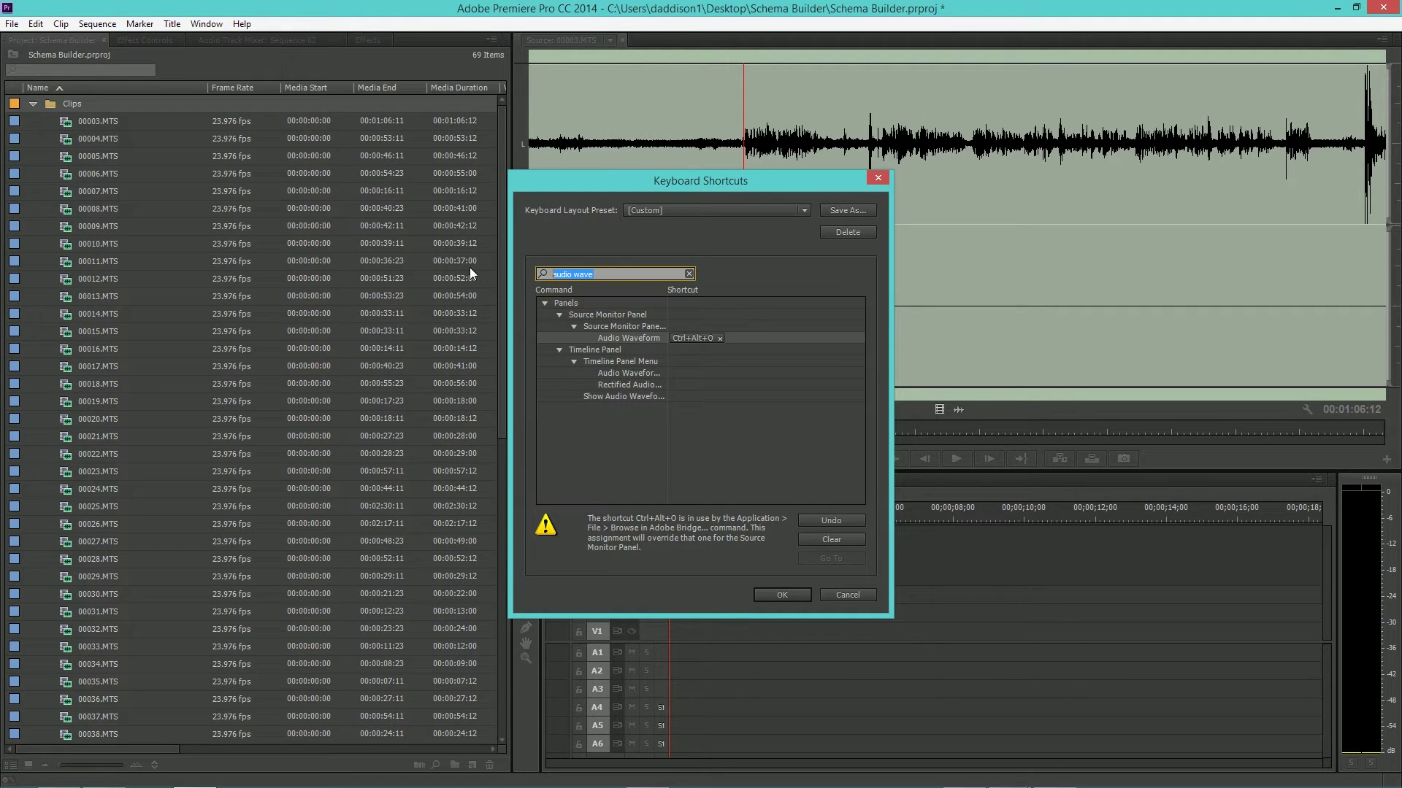
type("rename")
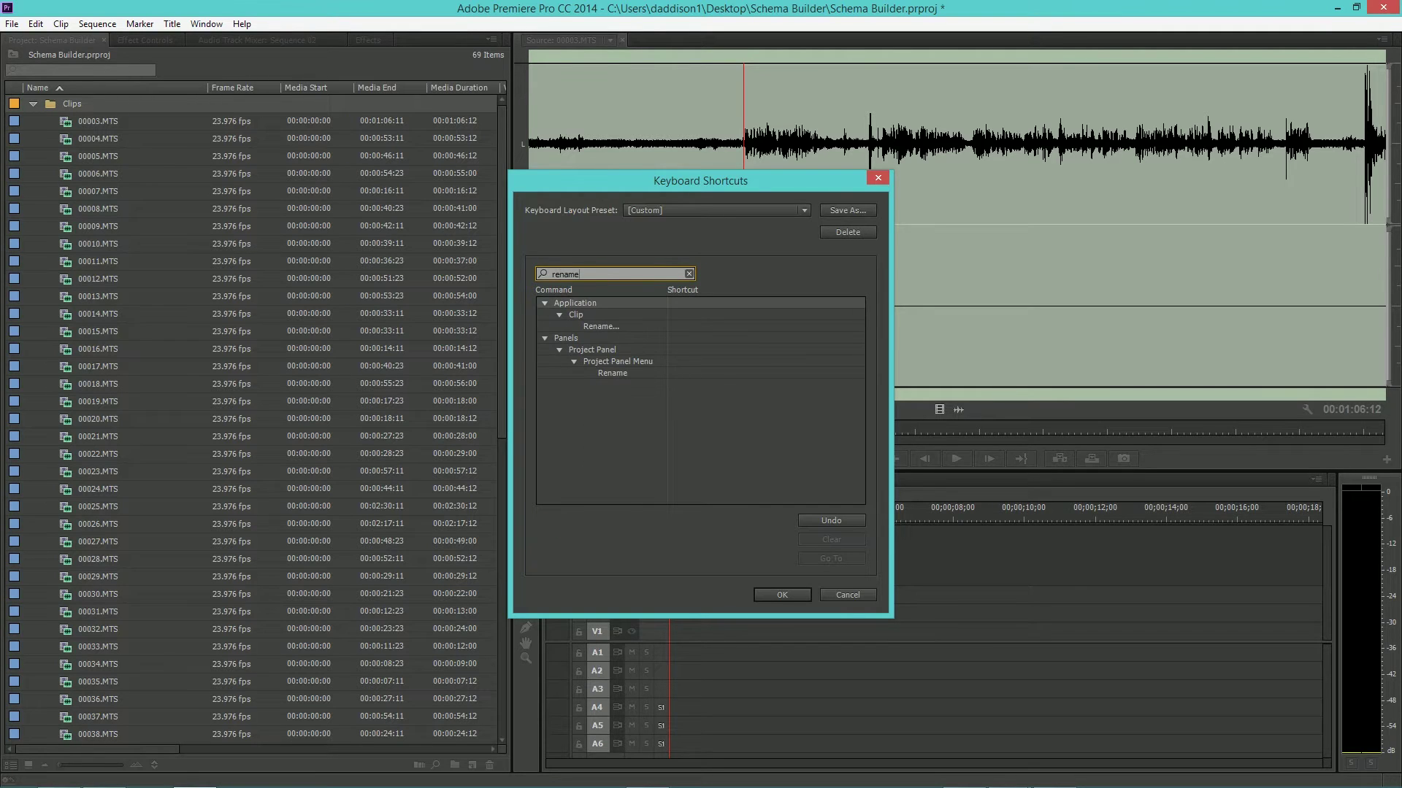
left_click(680, 375)
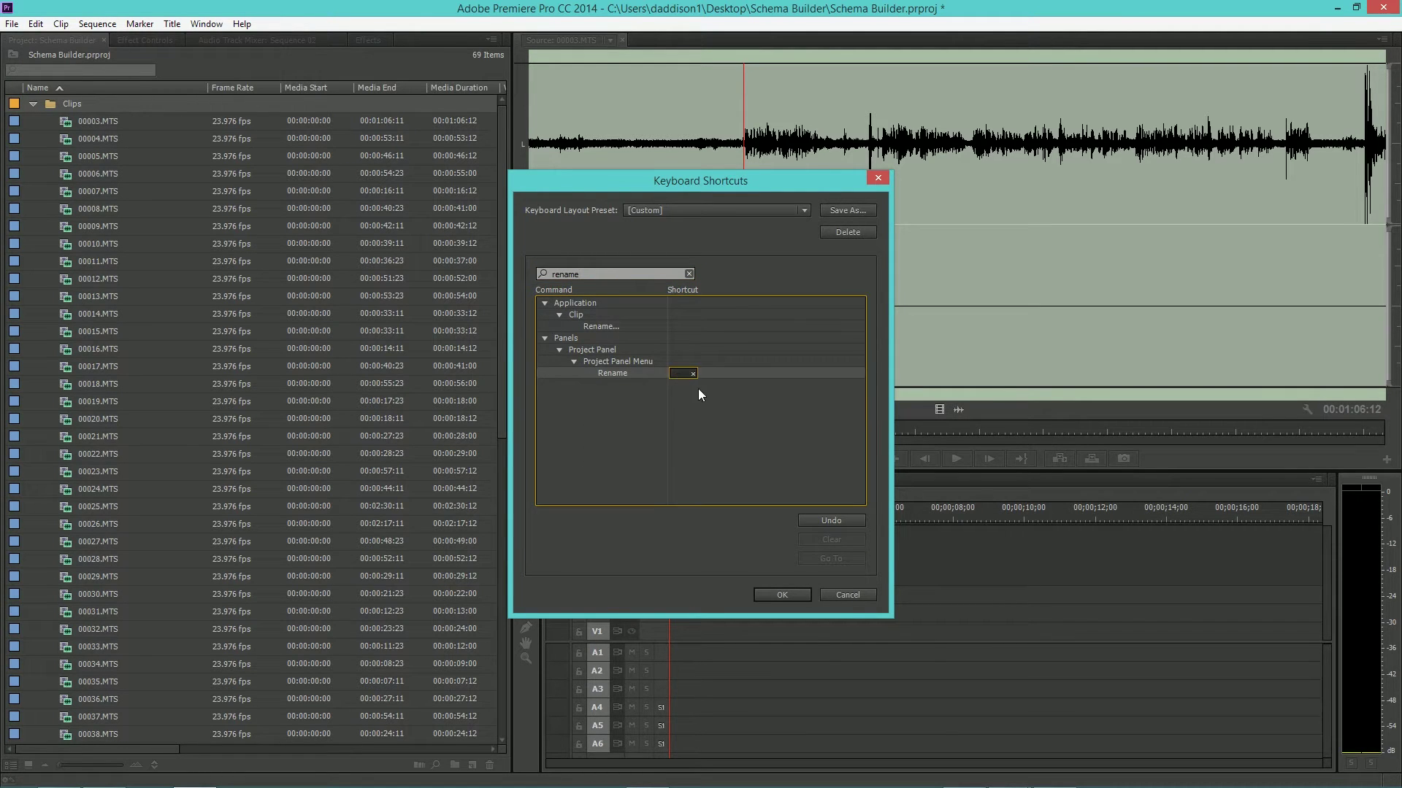
key("h")
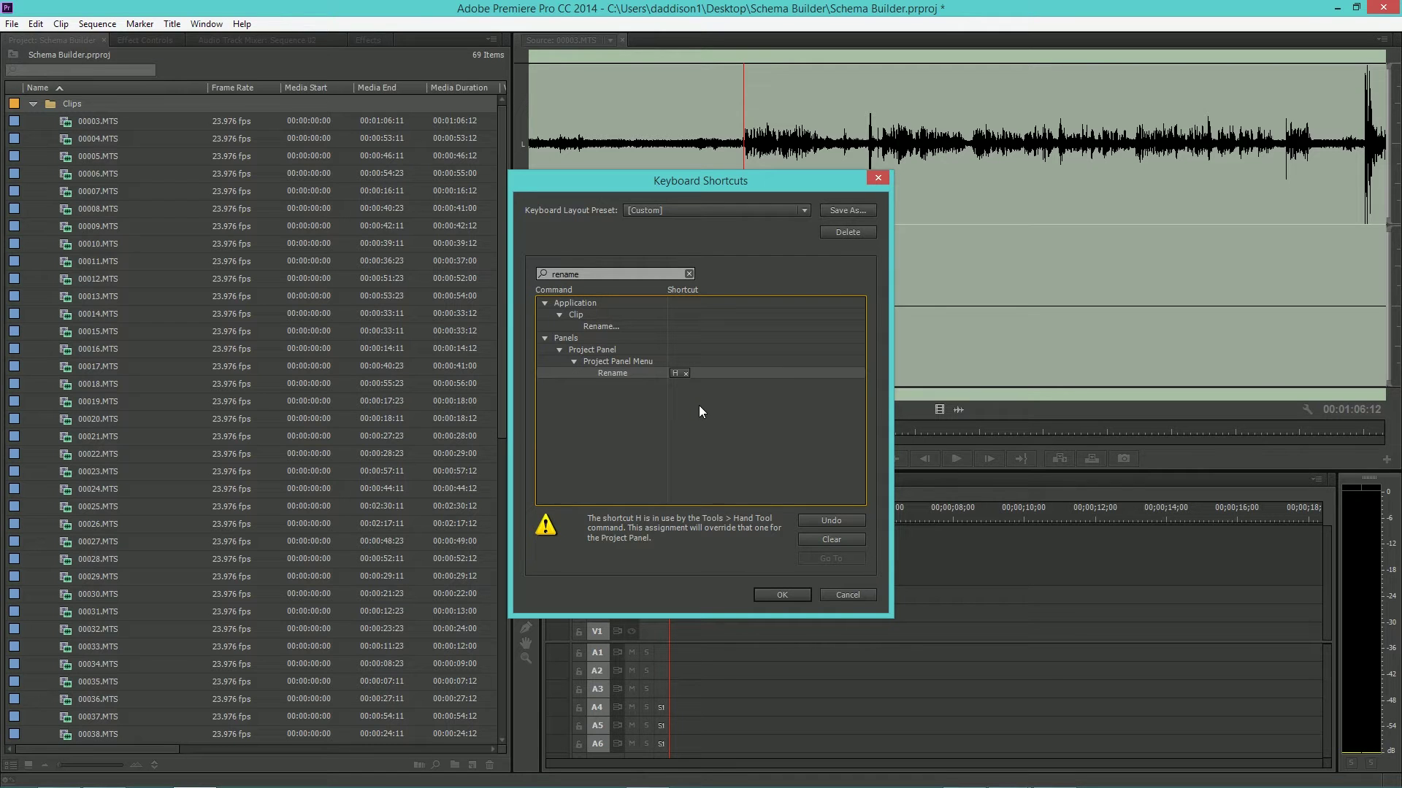
left_click(780, 594)
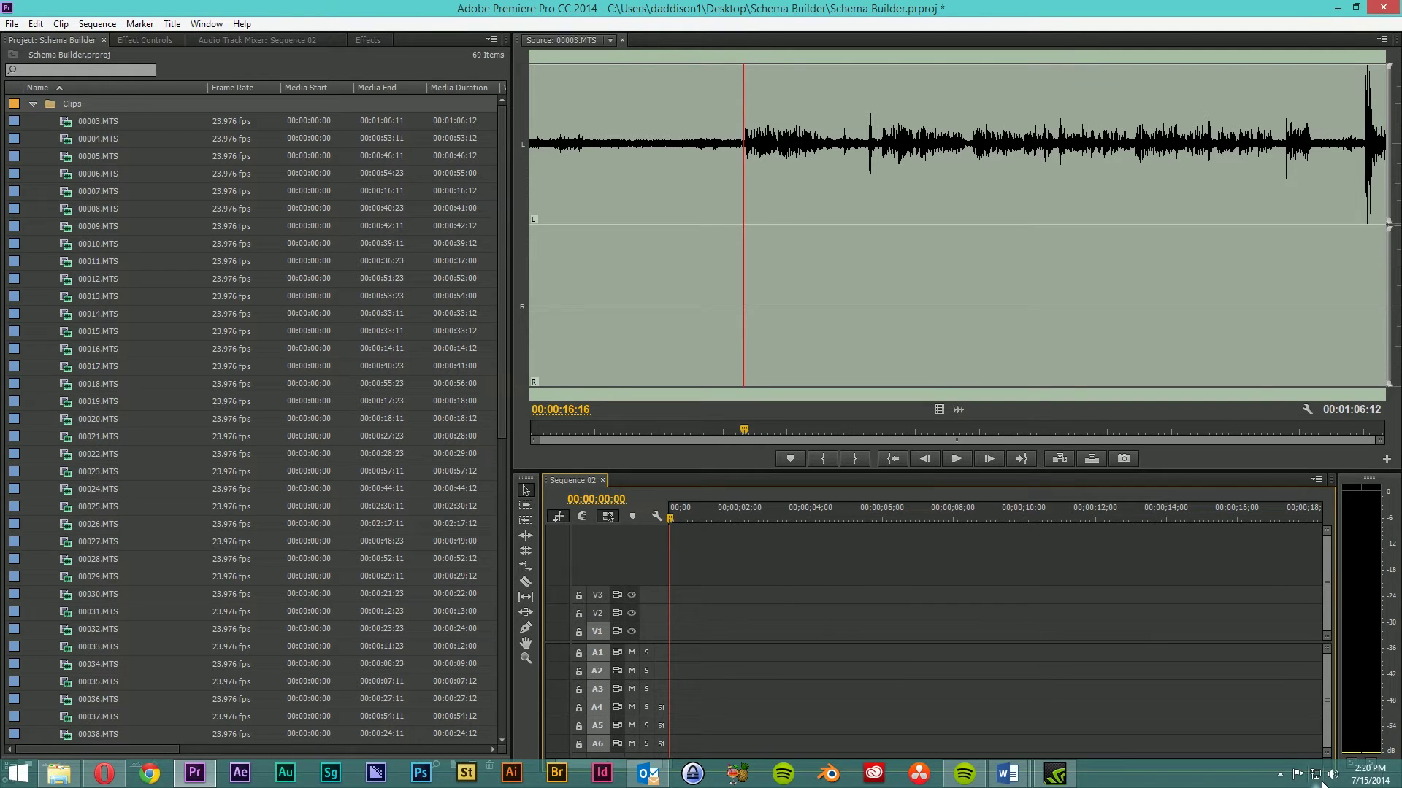
Step: Launch Logitech Gaming Software from the tray and open the middle button's command editor
left_click(1281, 773)
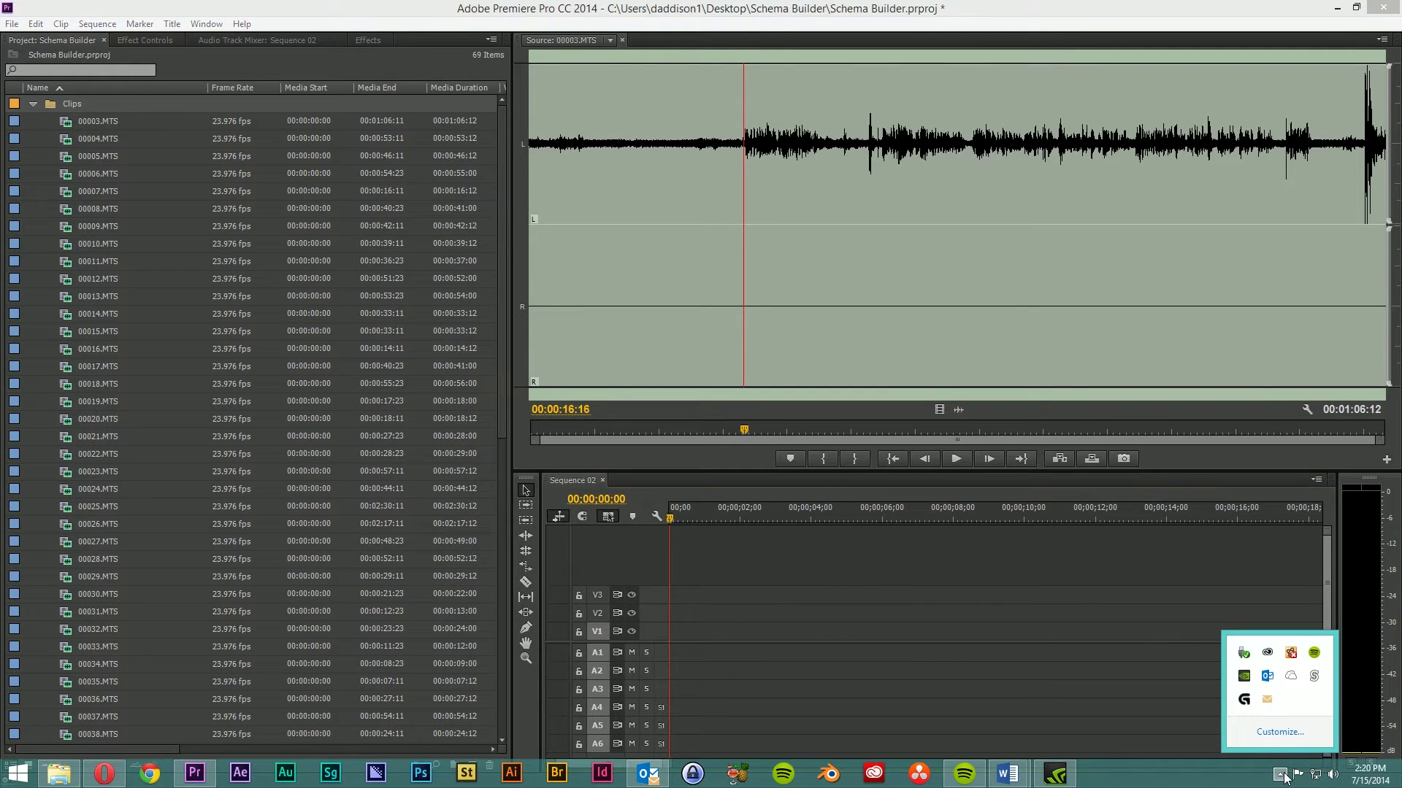
left_click(1245, 699)
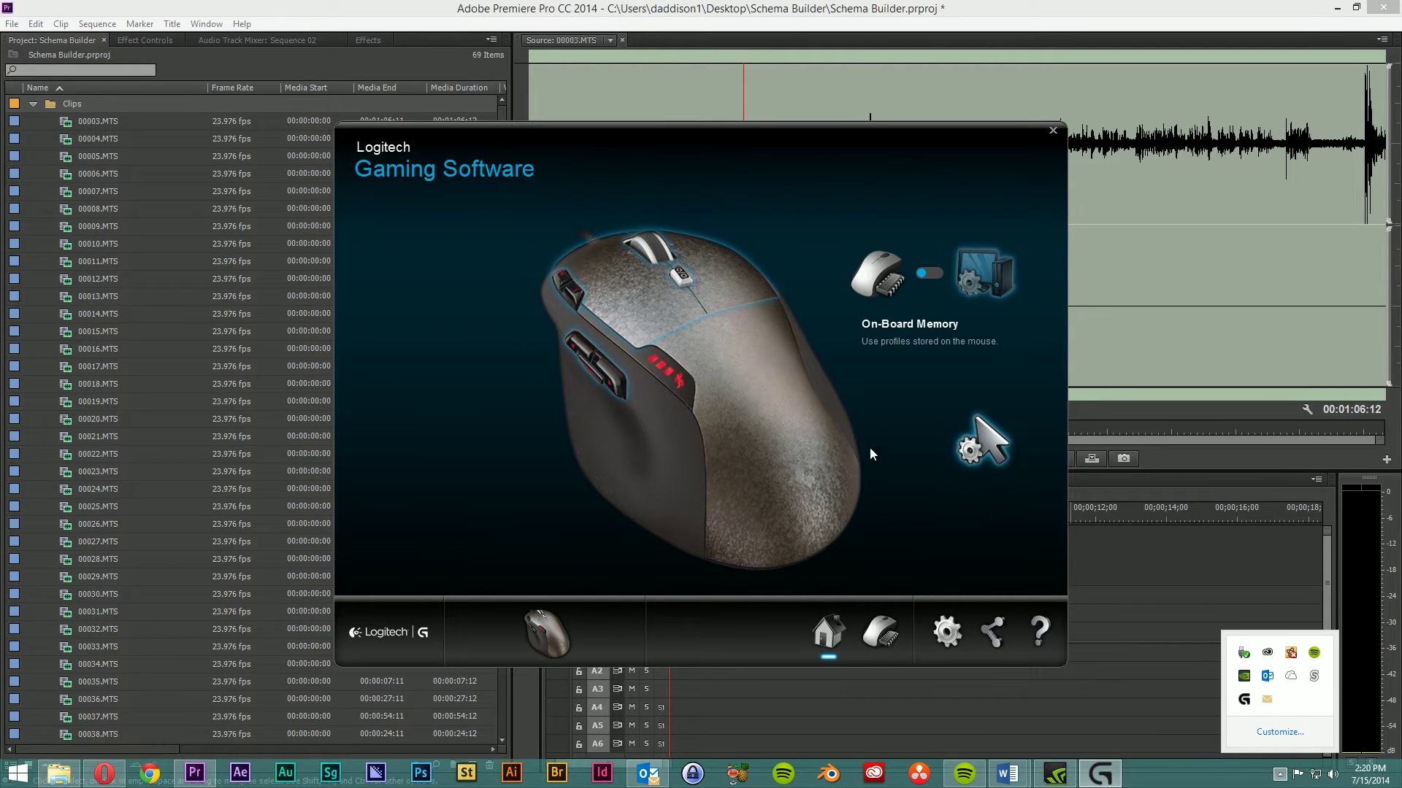
left_click(621, 384)
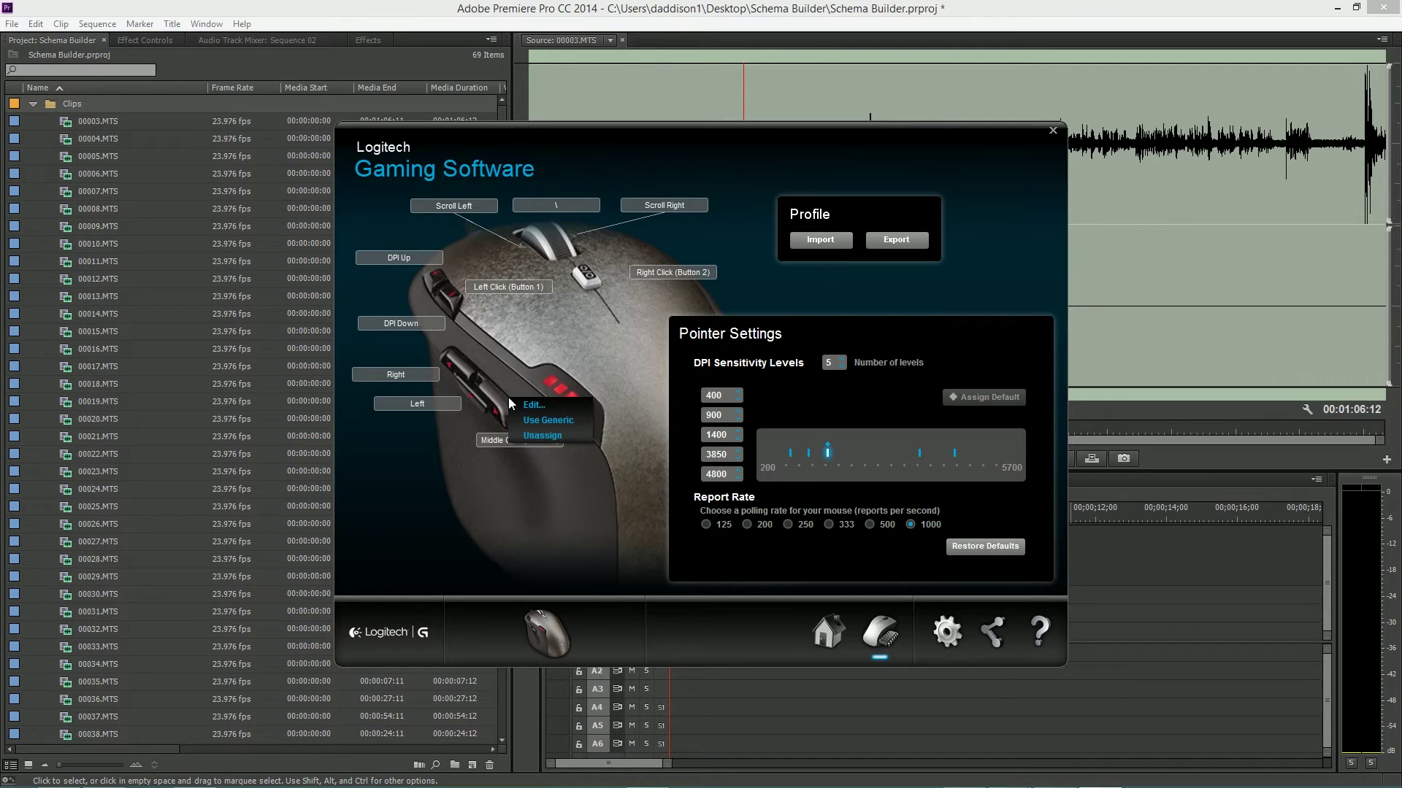
double_click(519, 403)
Step: Record a multikey macro of Shift+1, Down, Shift+O, Ctrl+Alt+O and save it to the middle button
left_click(566, 349)
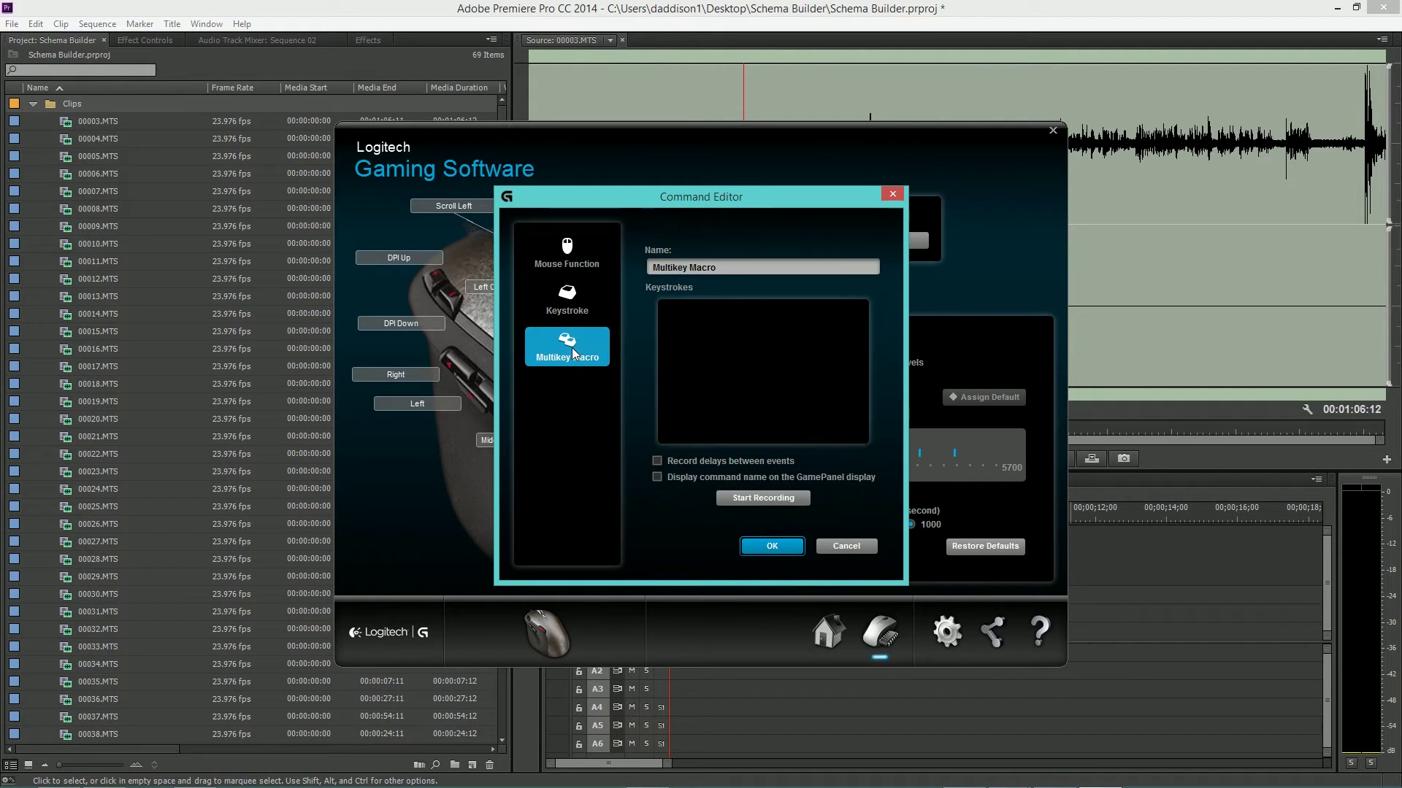
left_click(763, 497)
key("shift+1")
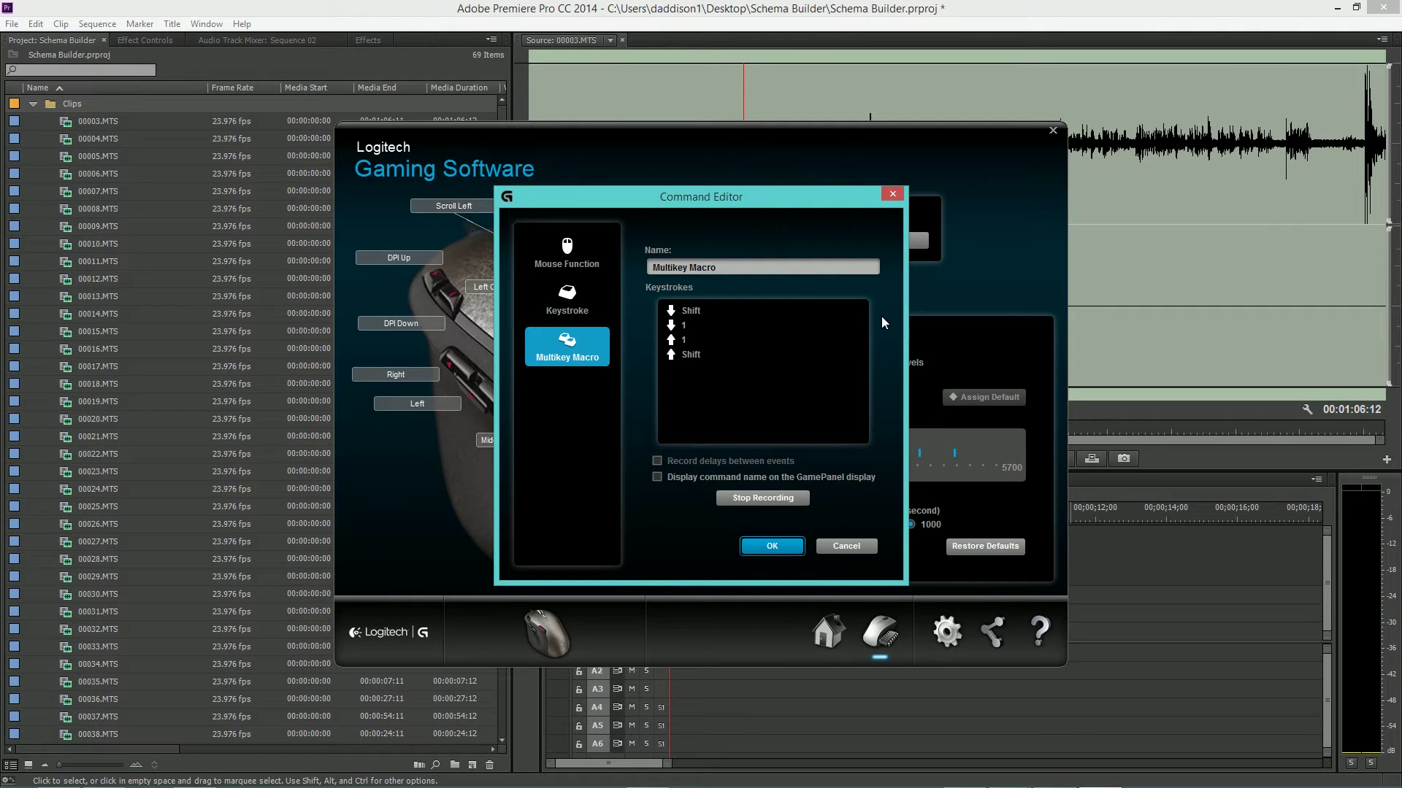
key("Down")
key("shift+o")
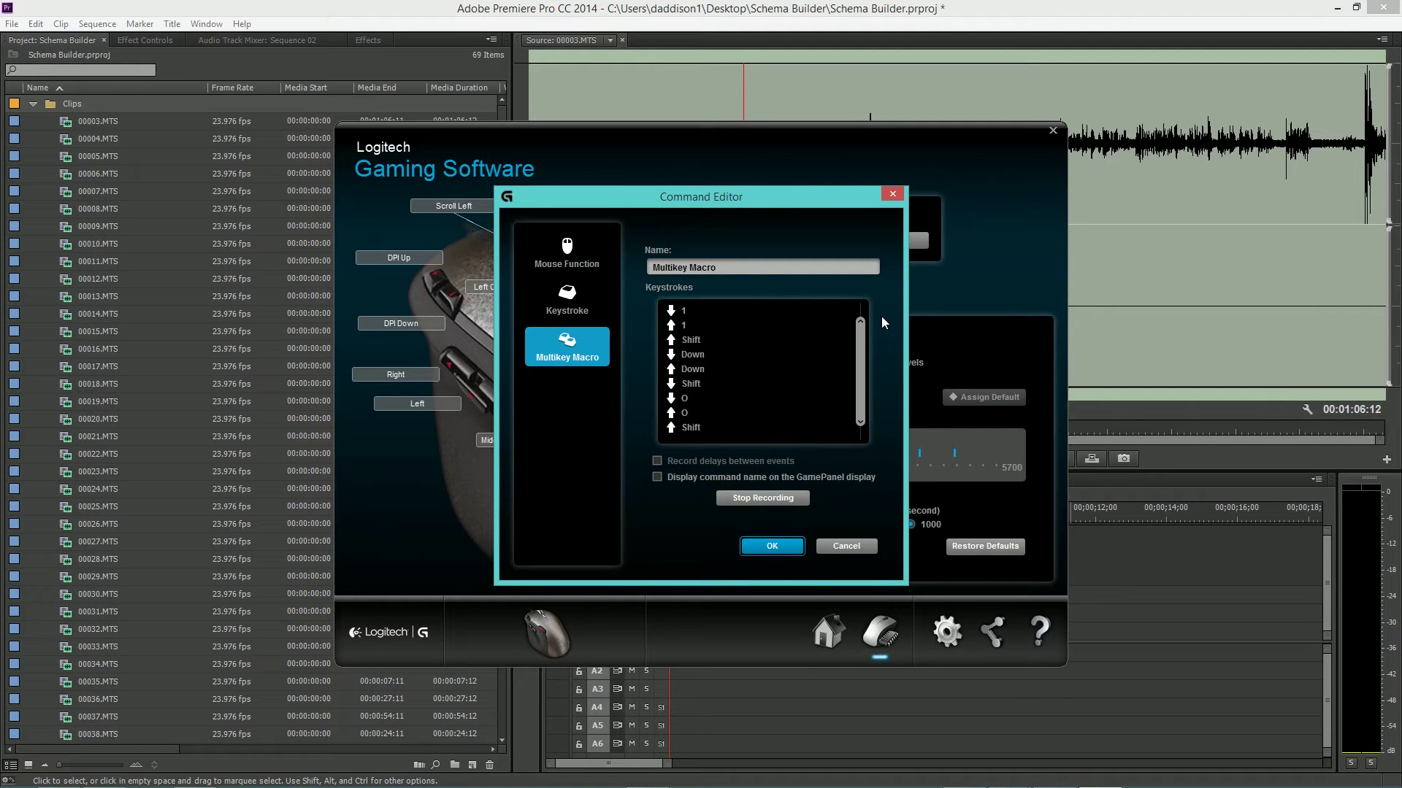
key("ctrl+alt+o")
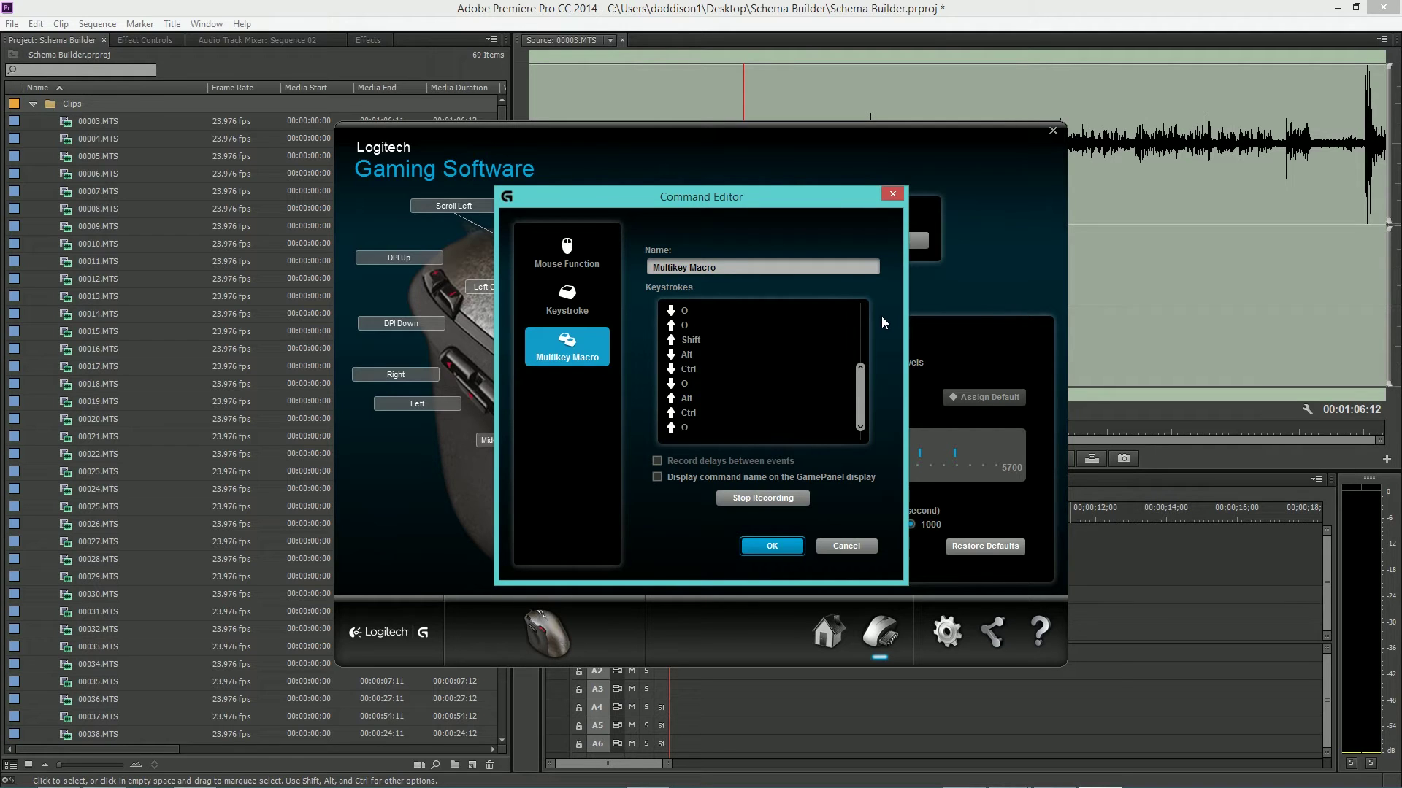
left_click(773, 547)
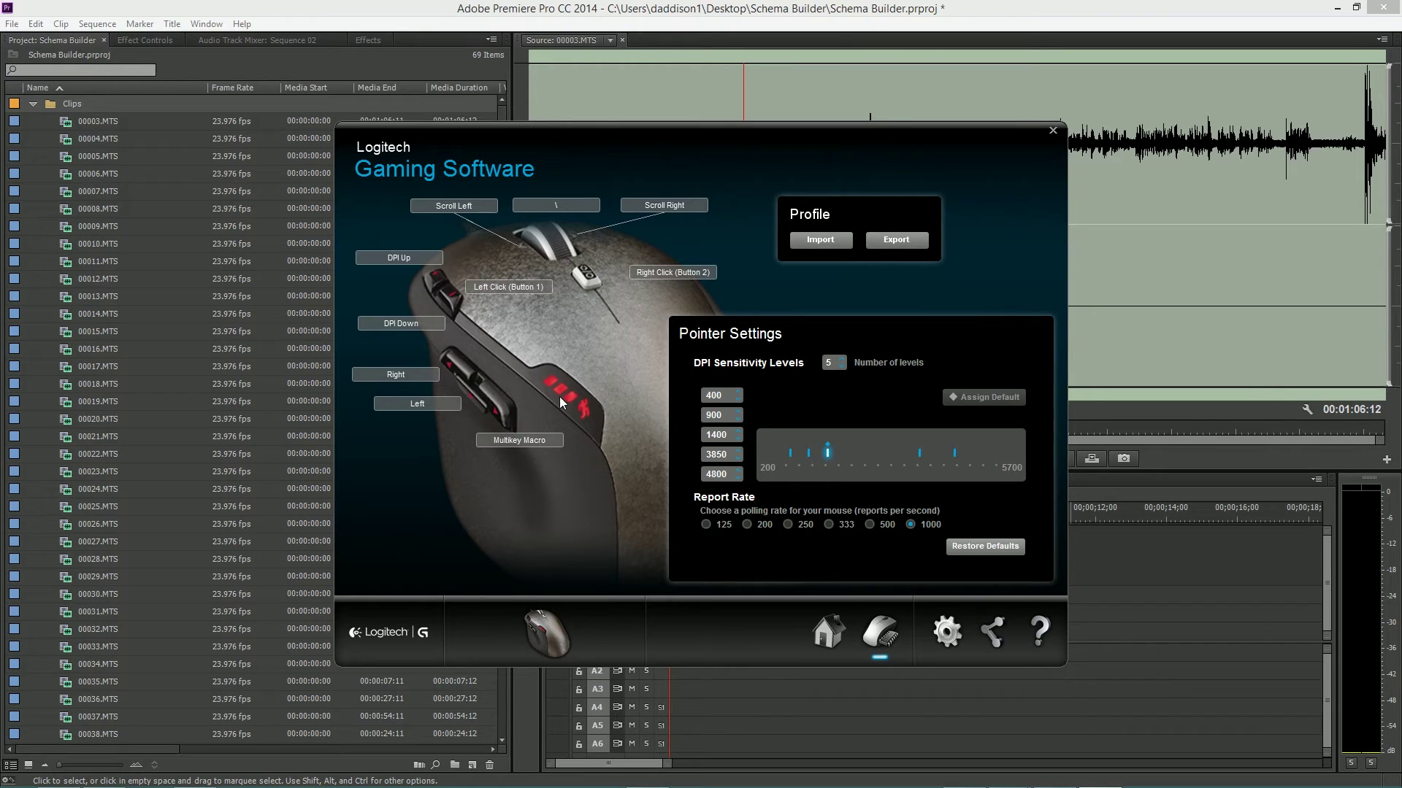
Step: Rename the macro 'Cycle Clip' and close Logitech Gaming Software
double_click(518, 400)
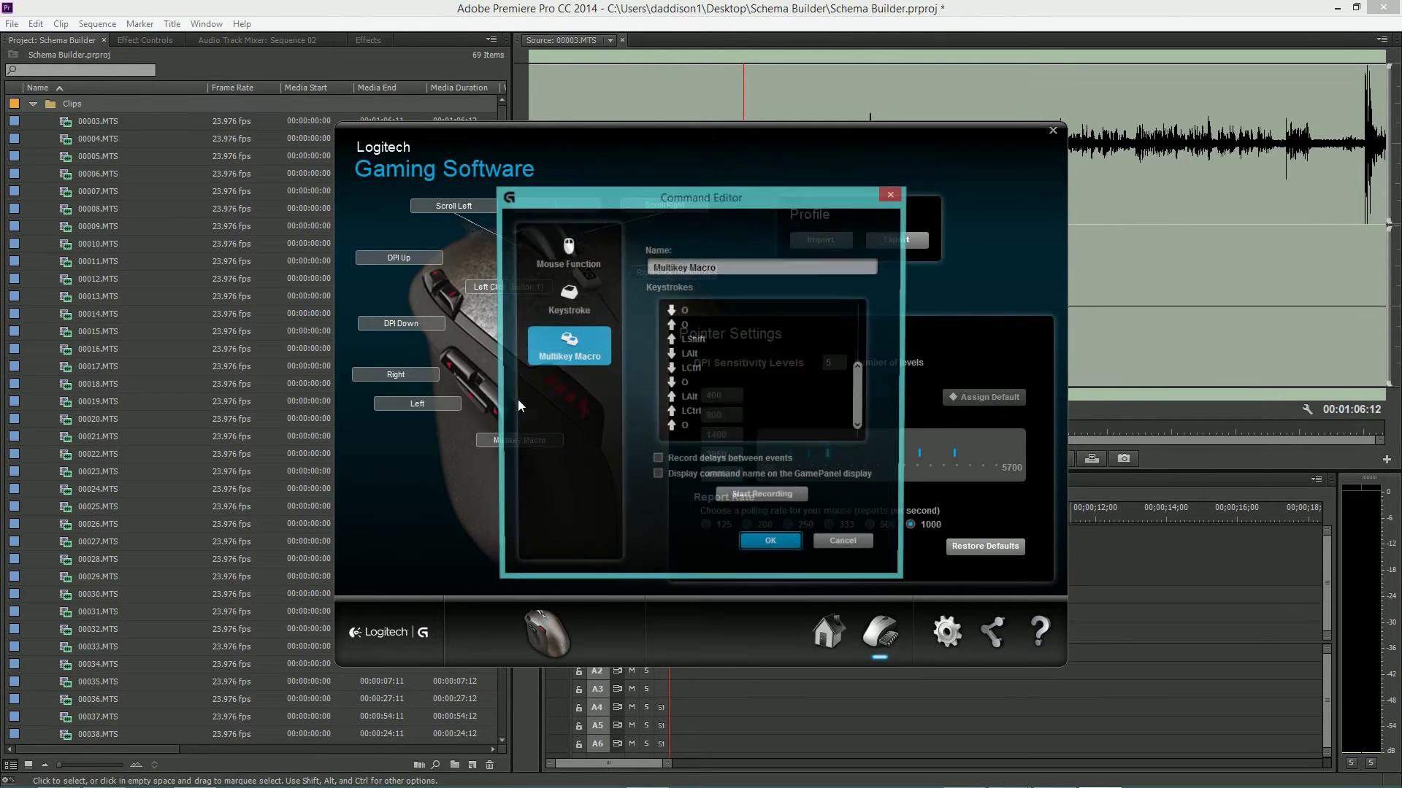
key("ctrl+a")
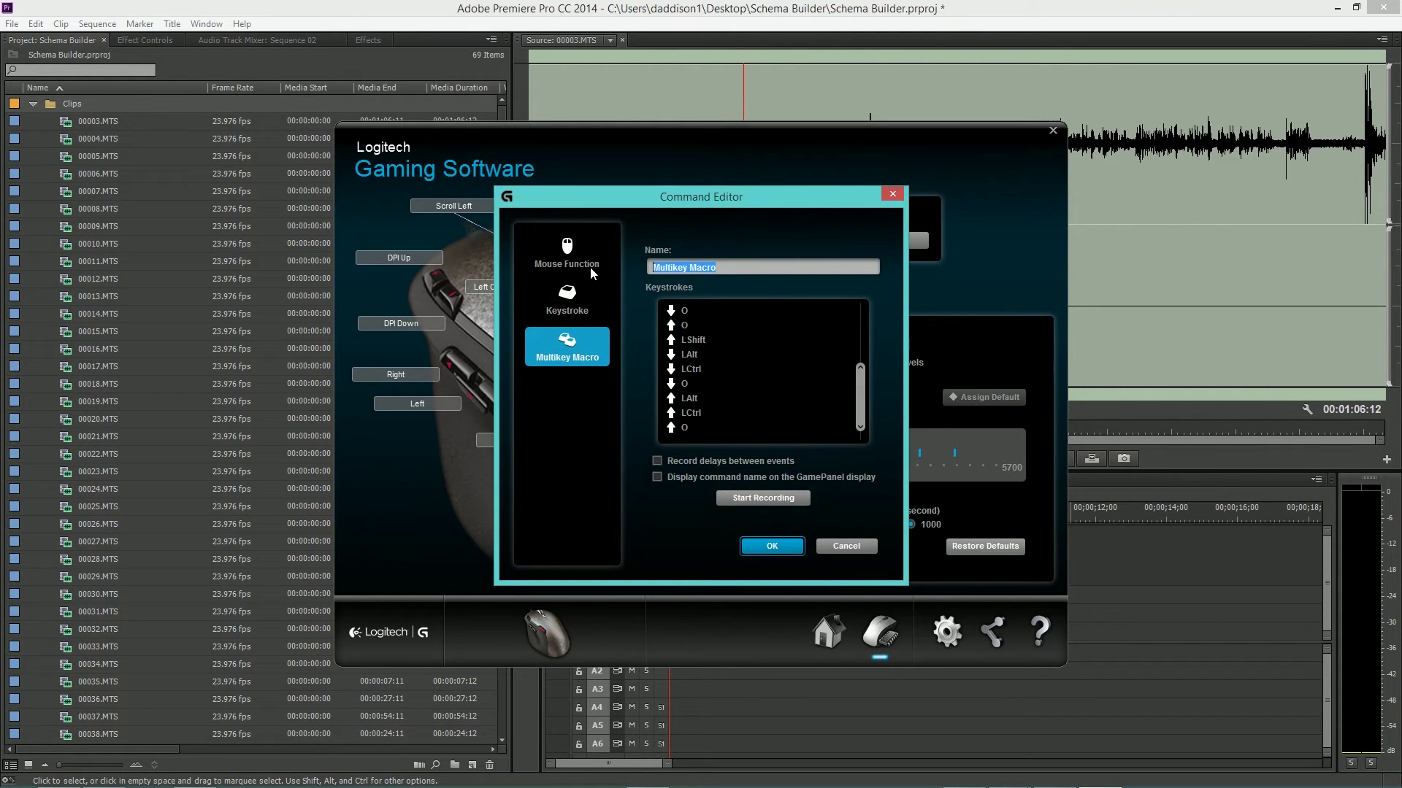
type("Cycle Clip")
left_click(1152, 737)
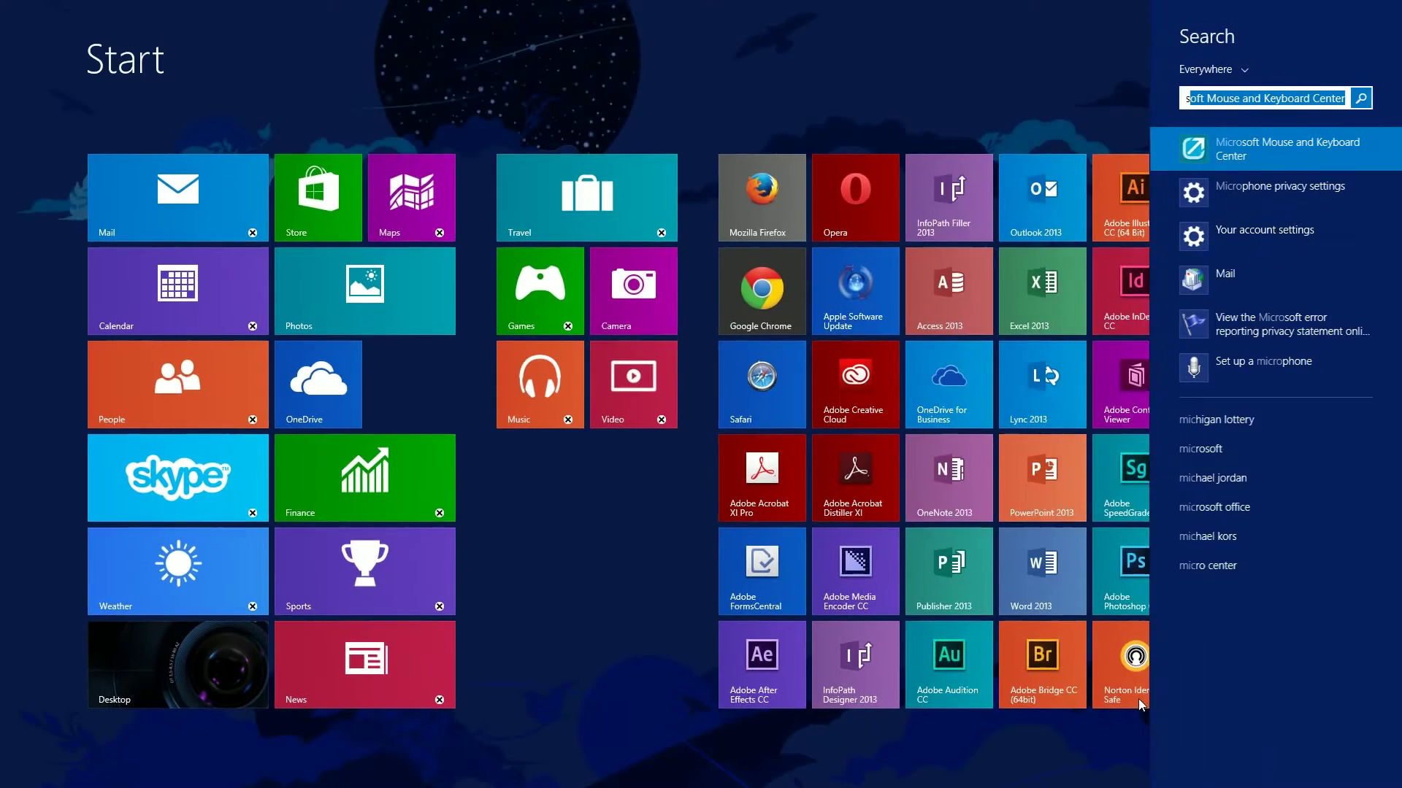
Step: Assign the Rename macro to the S1 key for Premiere, rename it 'Rename Clip', and return to Premiere
key("Return")
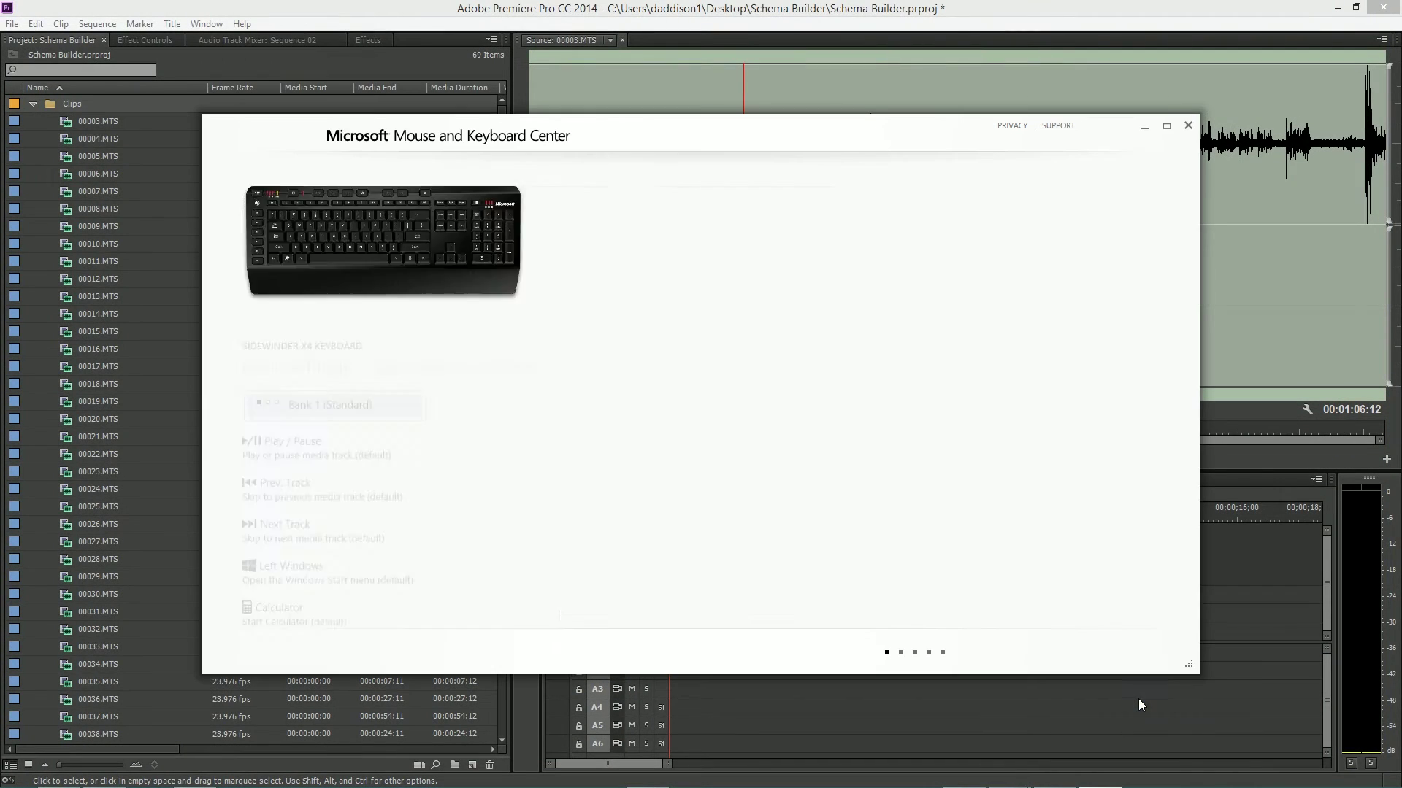
left_click(694, 414)
scroll(657, 548, "down", 5)
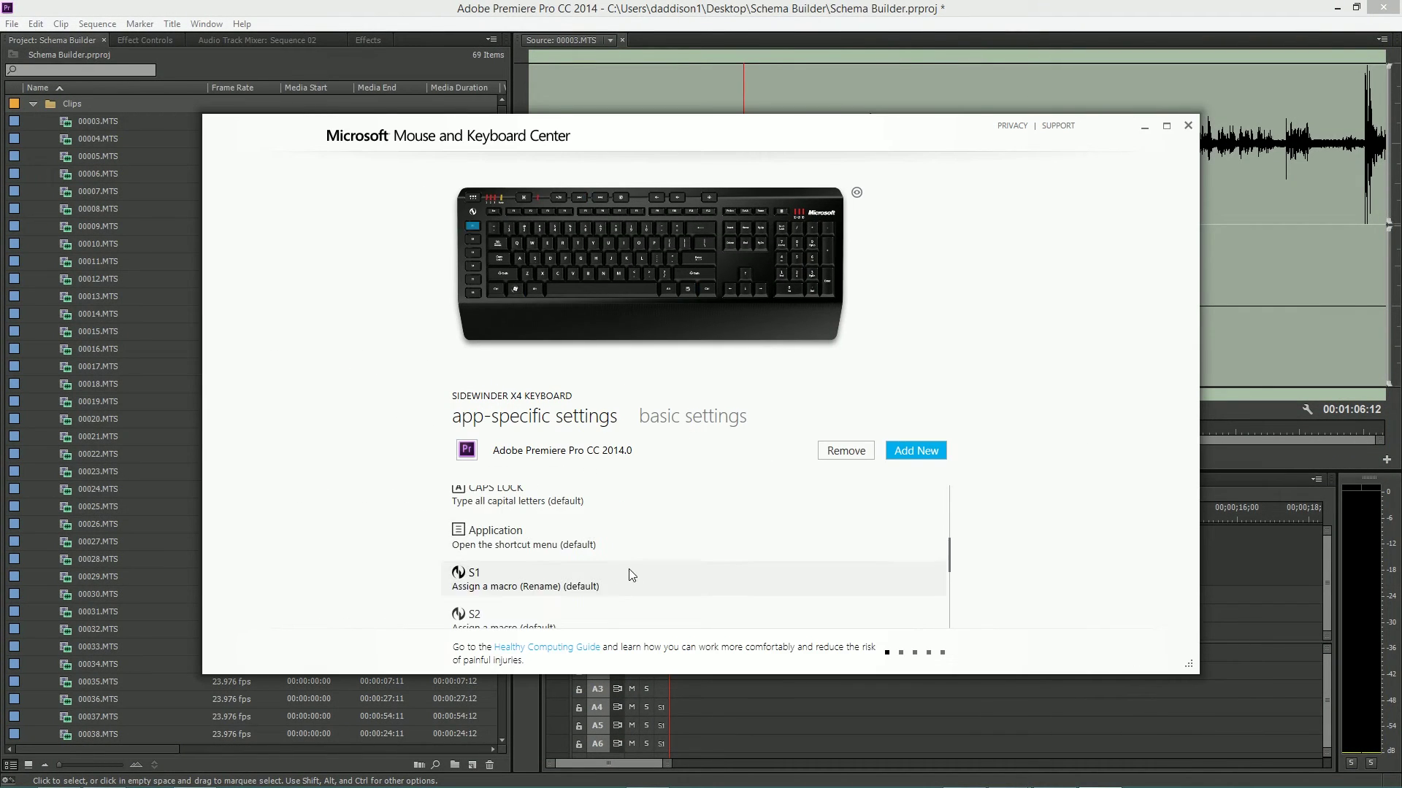
left_click(628, 572)
left_click(582, 523)
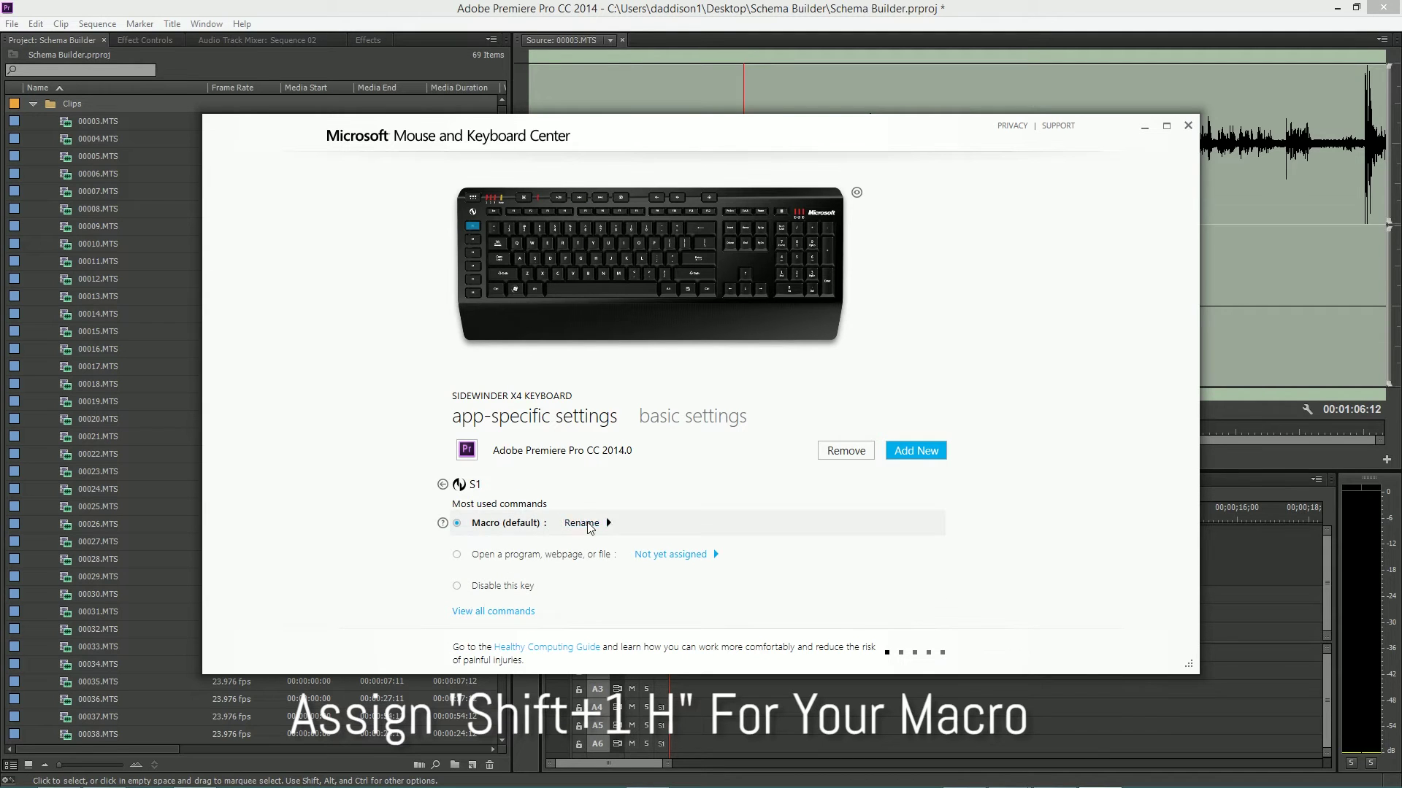
left_click(836, 553)
type("Clip")
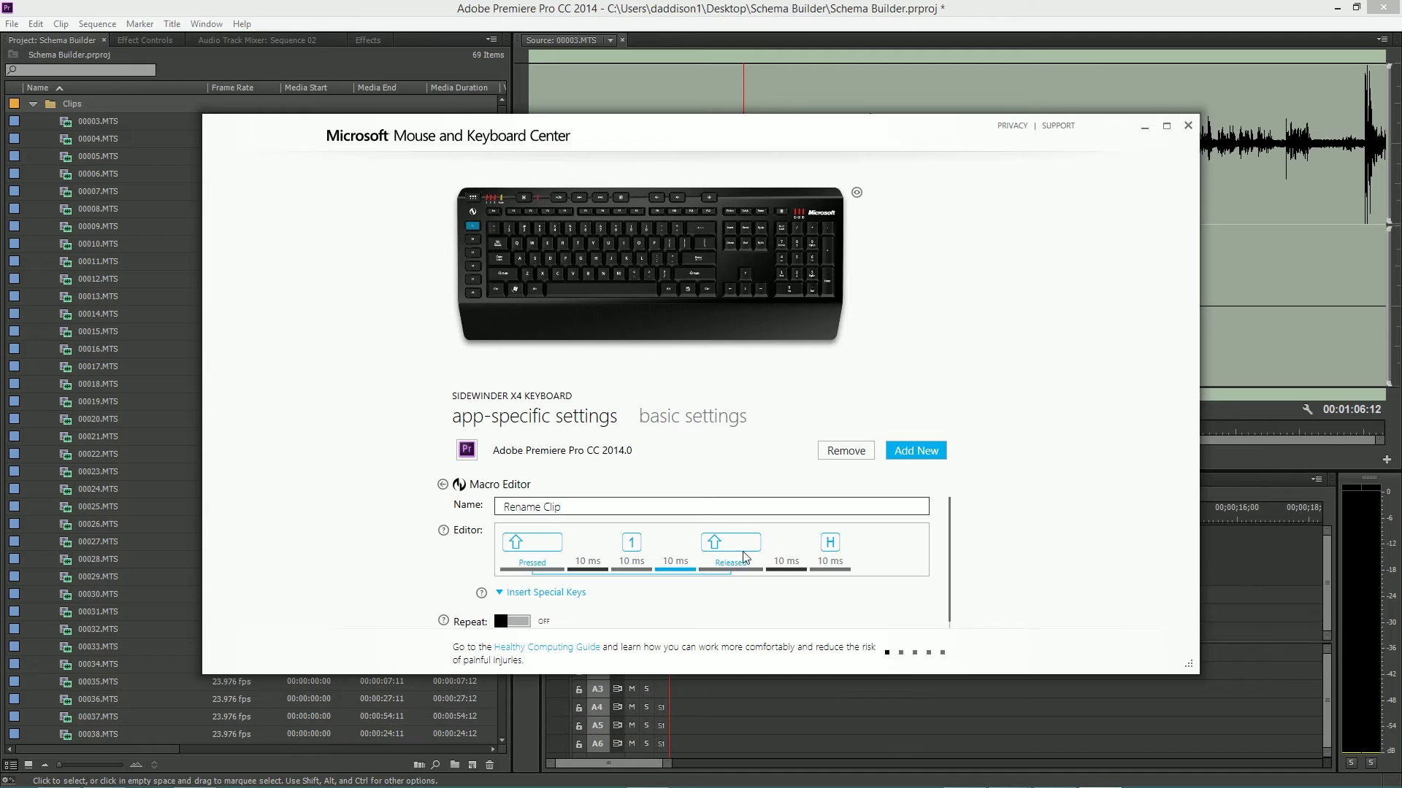
left_click(442, 485)
left_click(445, 485)
key("alt+Tab")
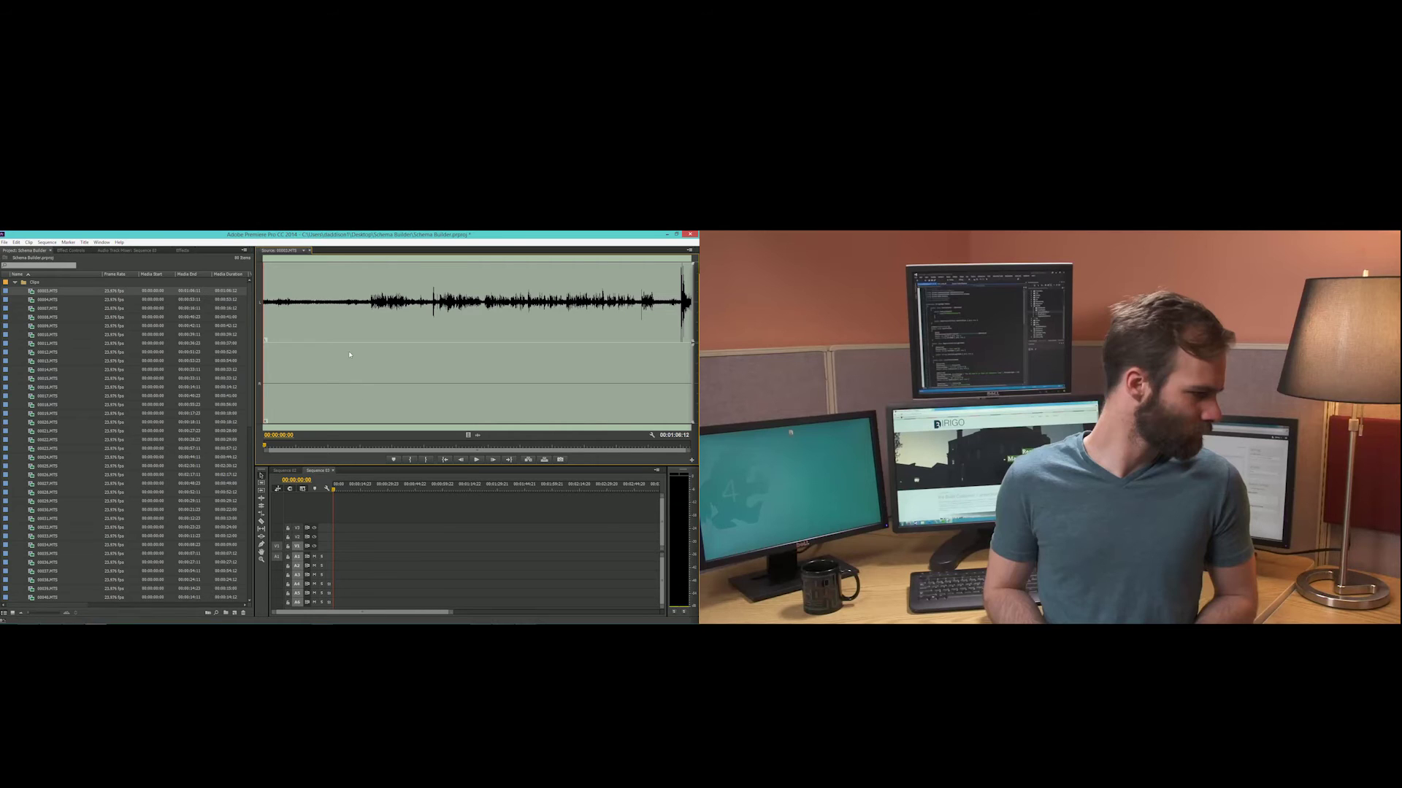
Step: Set 00003.MTS's In point near 16 seconds and an Out point giving a 00:00:44:23 range
left_click(366, 306)
key("i")
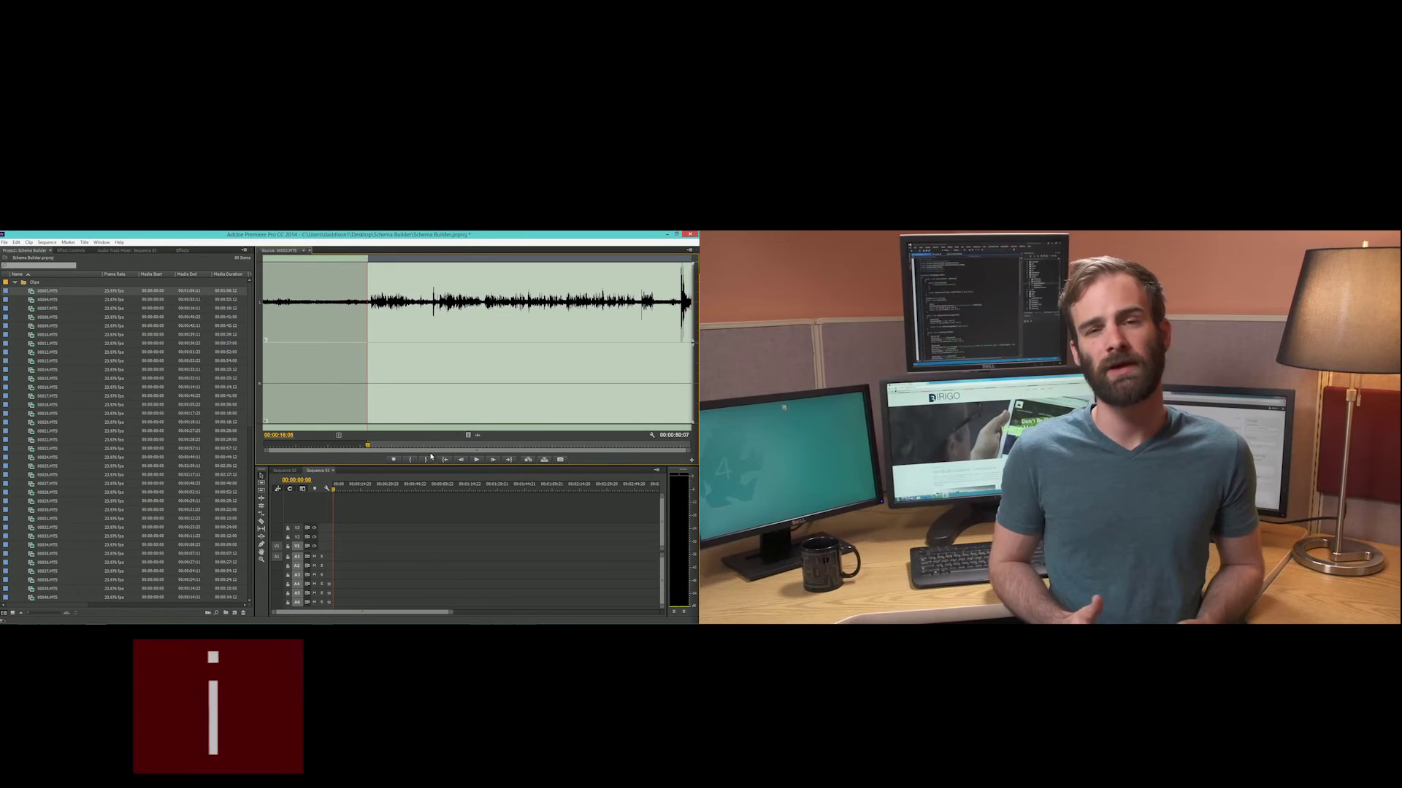
key("space")
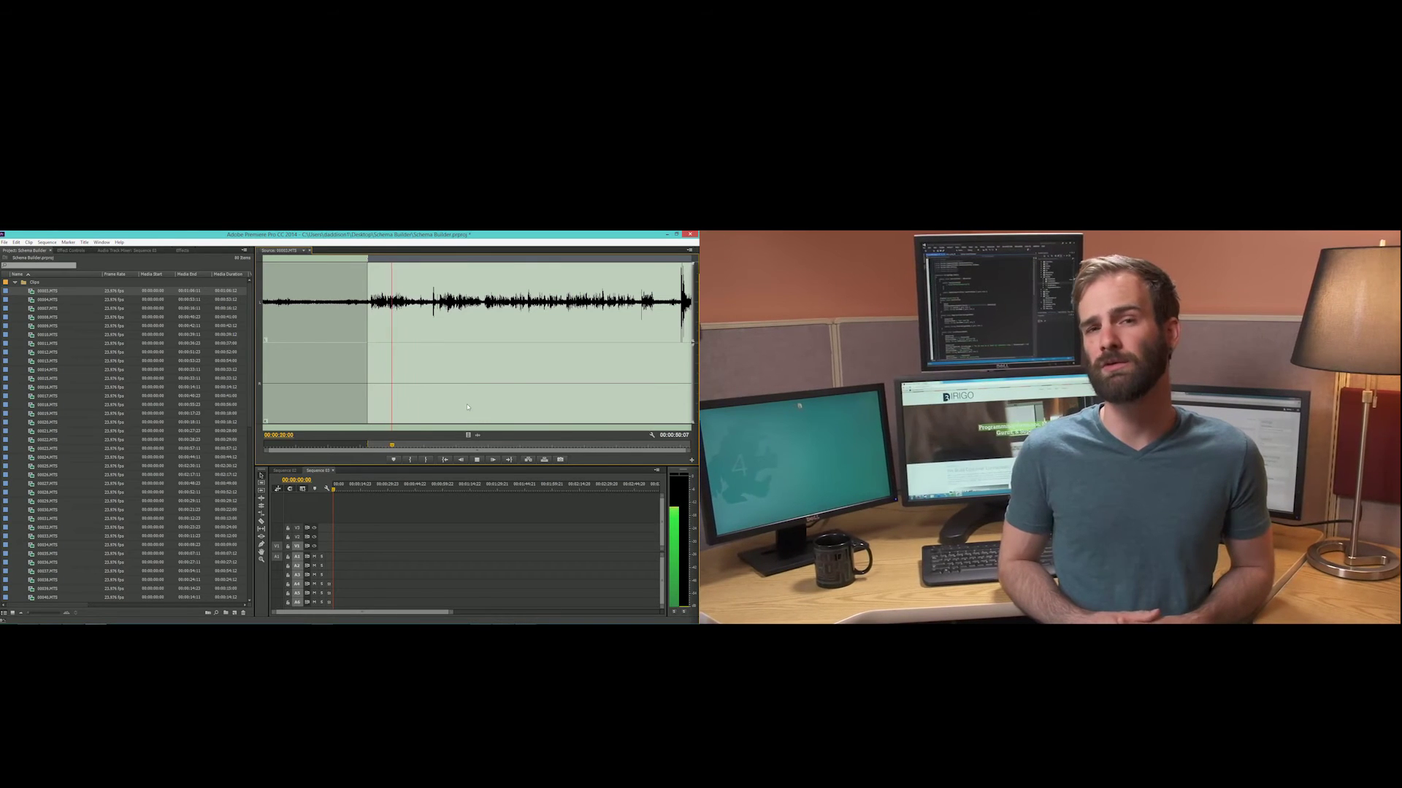
left_click_drag(606, 342, 655, 334)
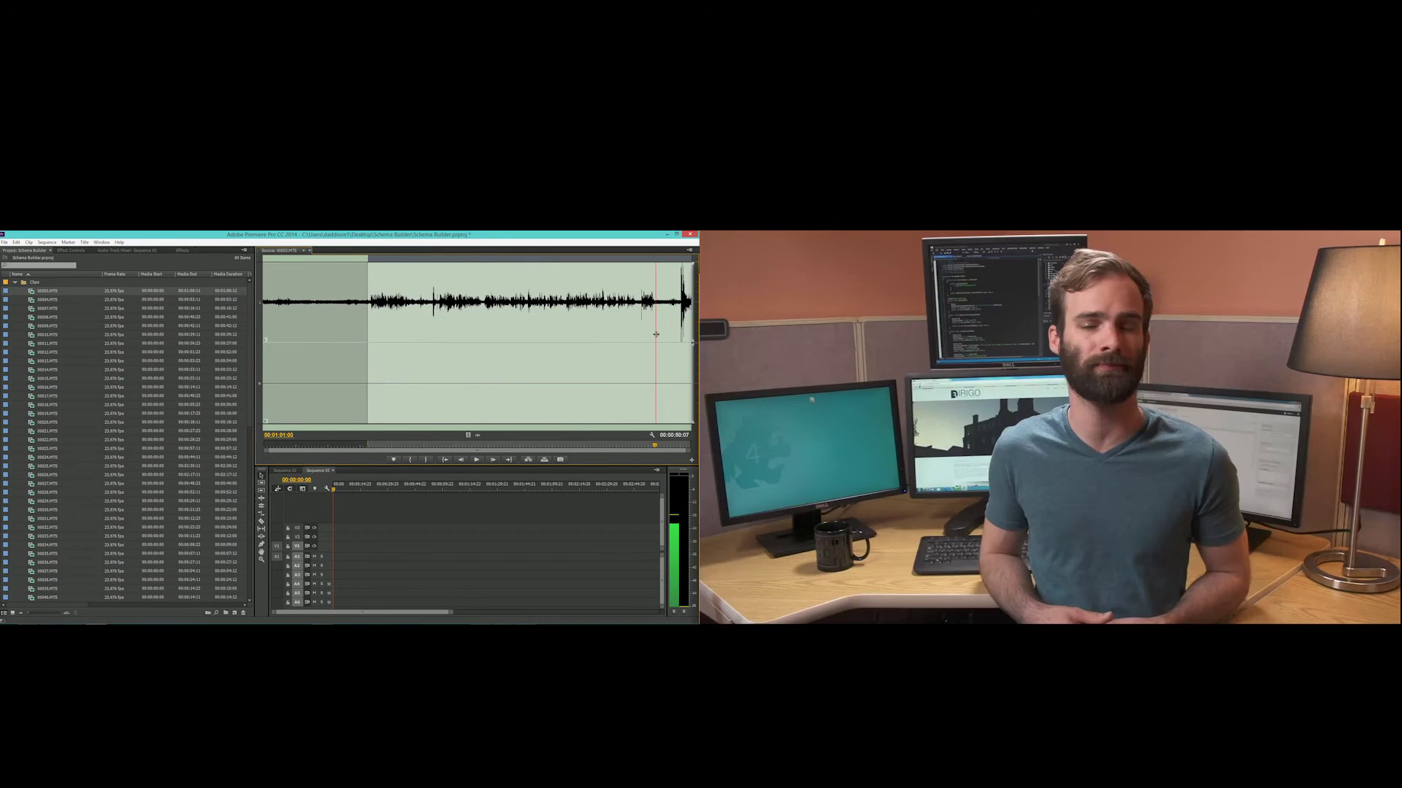
key("o")
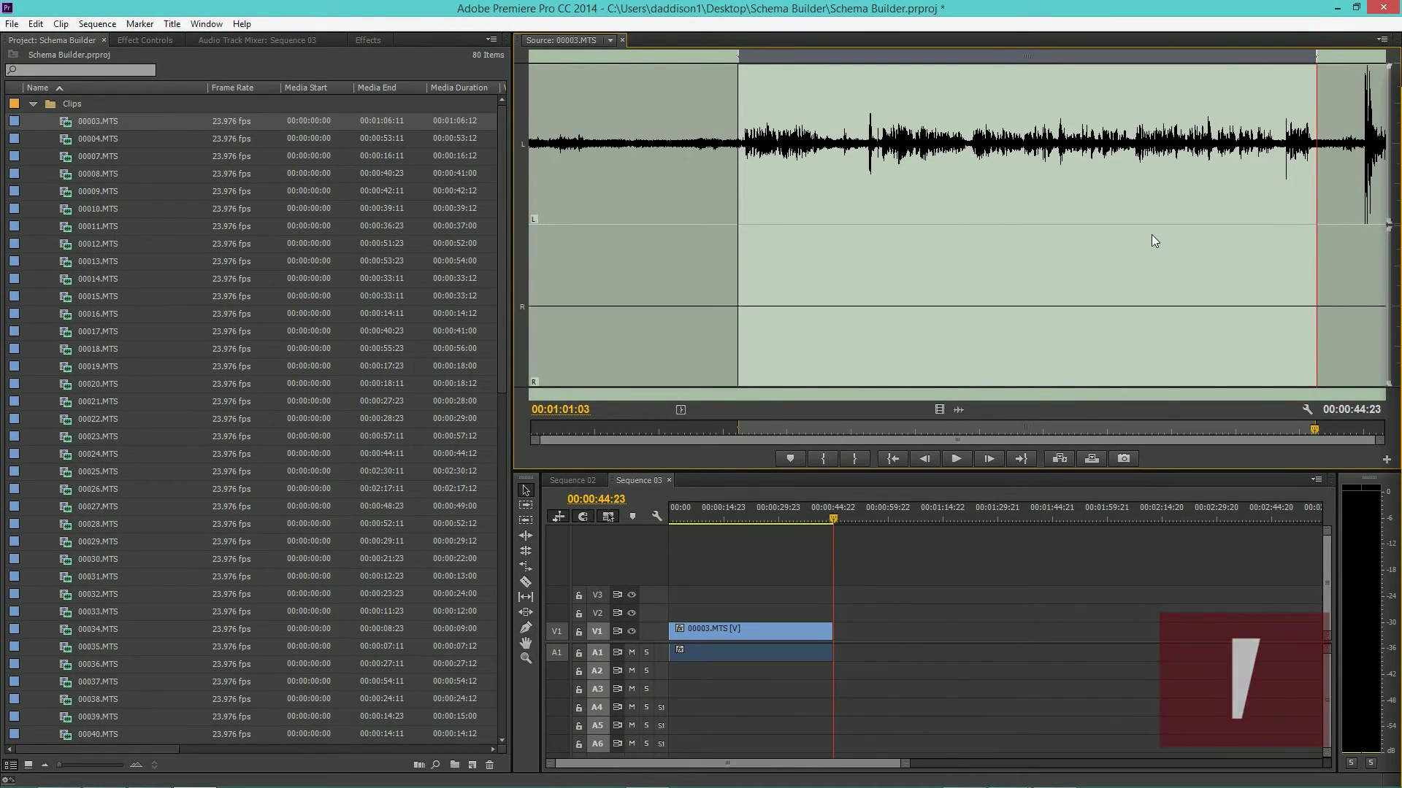
Step: Insert 00003.MTS, mark 00004.MTS from 00:00:05:08 to 00:00:49:16, and set 00007's In at 00:00:09:14
key("Down")
left_click(615, 186)
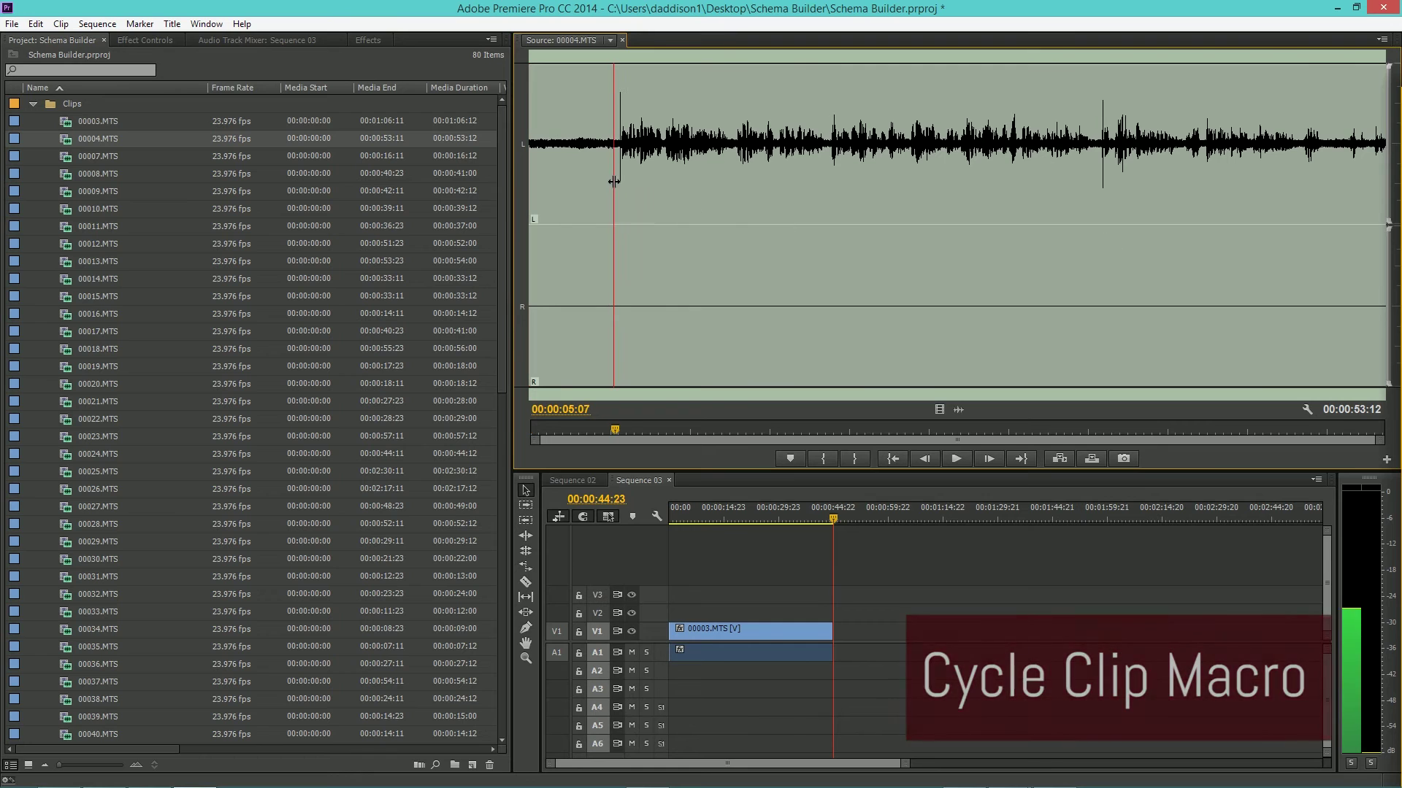
key("i")
left_click(1293, 195)
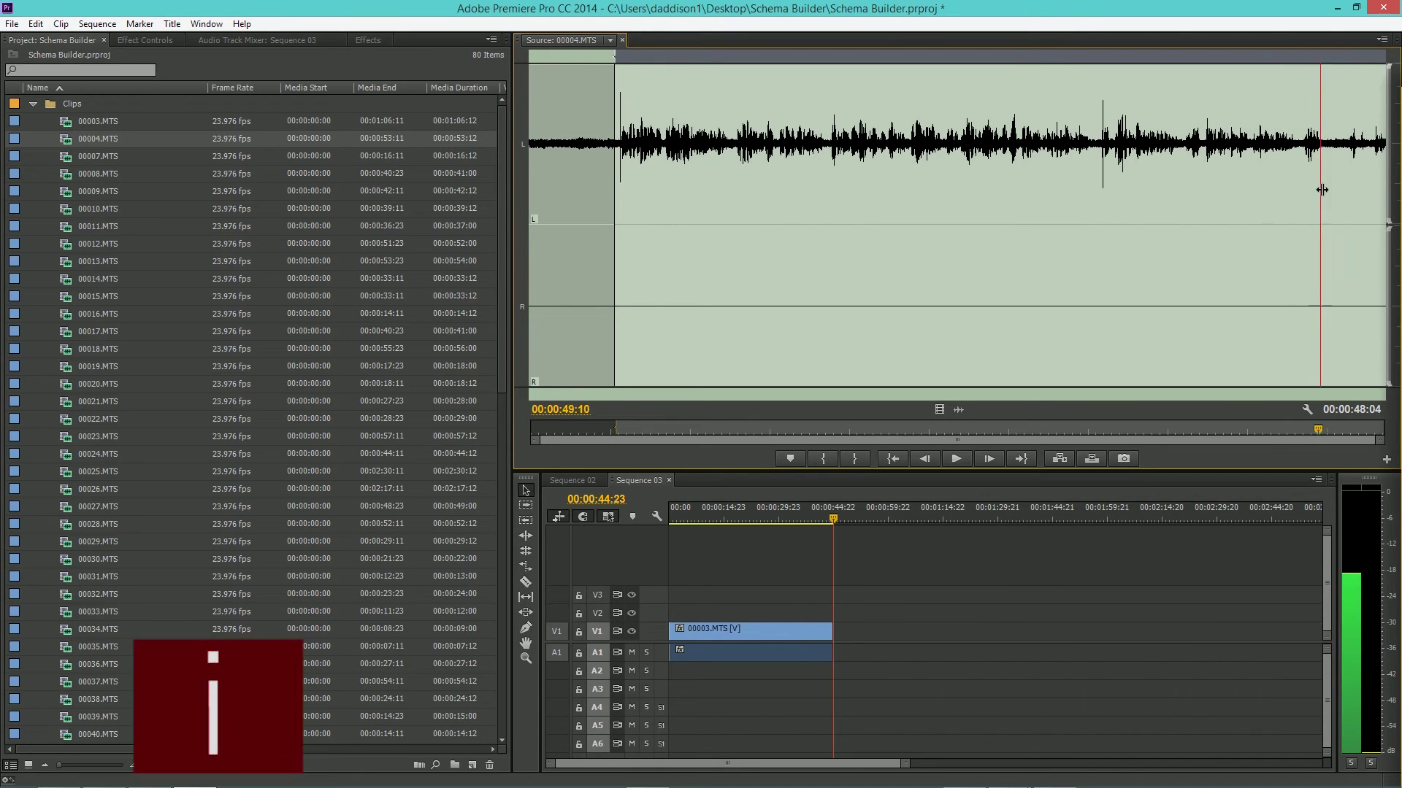
left_click(1324, 189)
key("o")
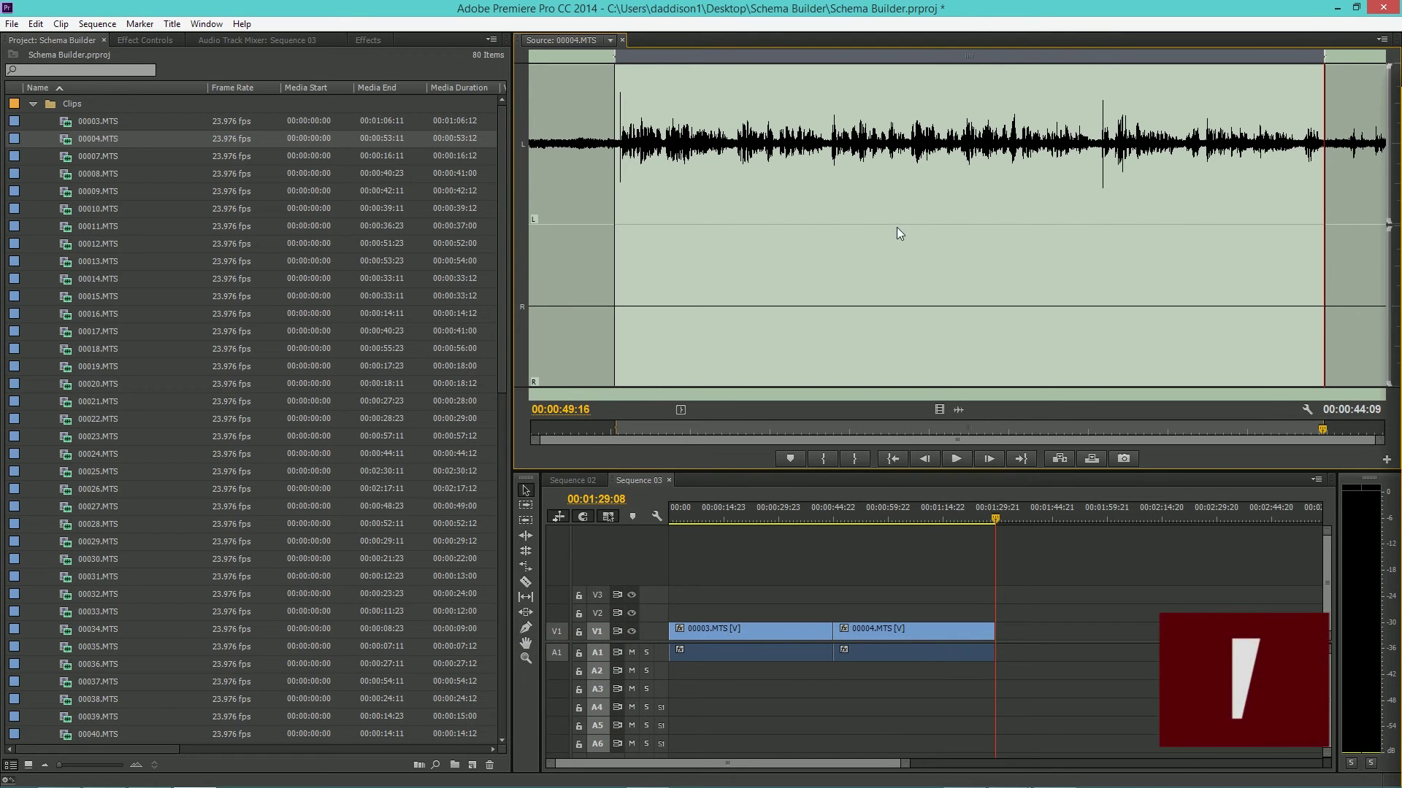
left_click_drag(999, 167, 1327, 168)
key("i")
Step: Set 00007's Out at 00:00:15:09, rename it 'This Clip Is Good!', and insert it into Sequence 03
key("o")
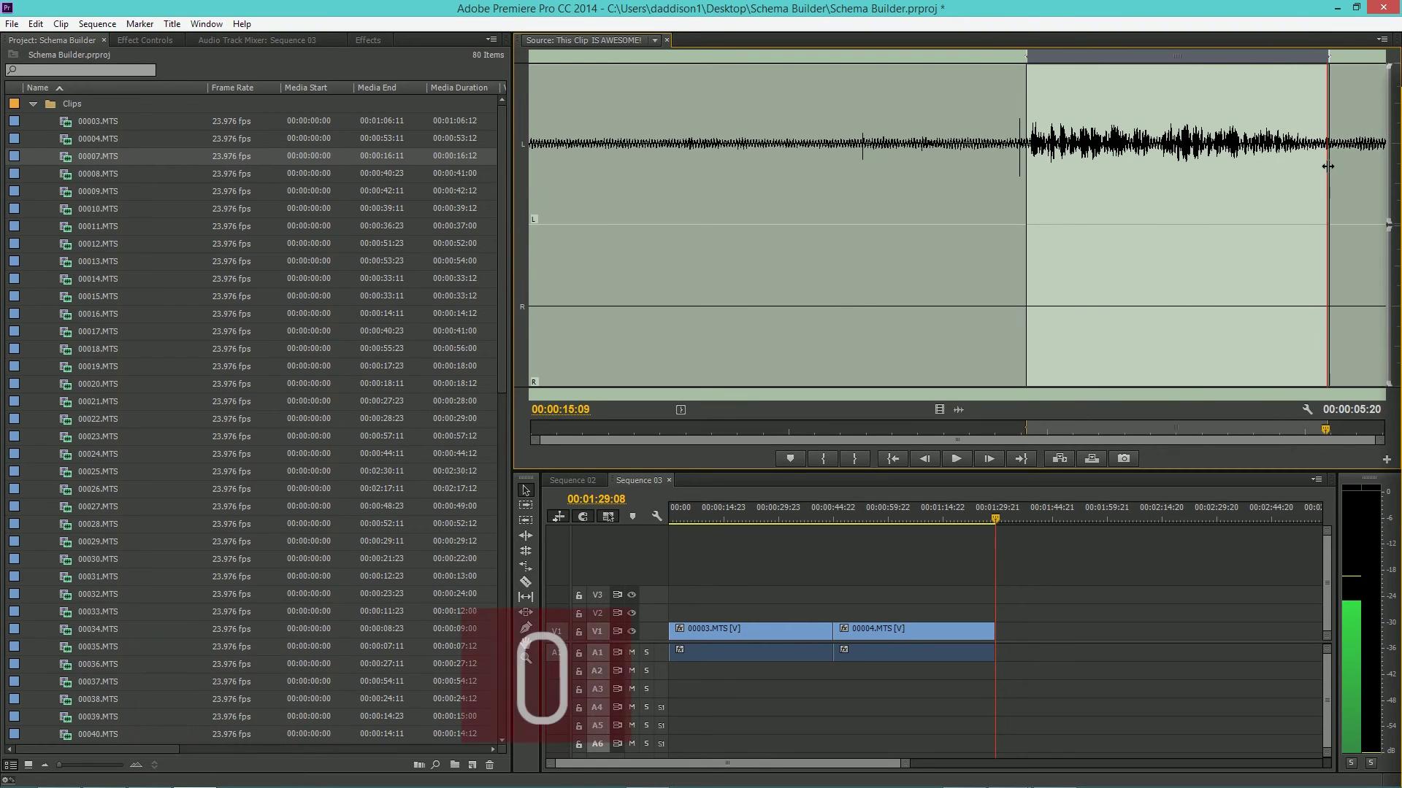
key("Return")
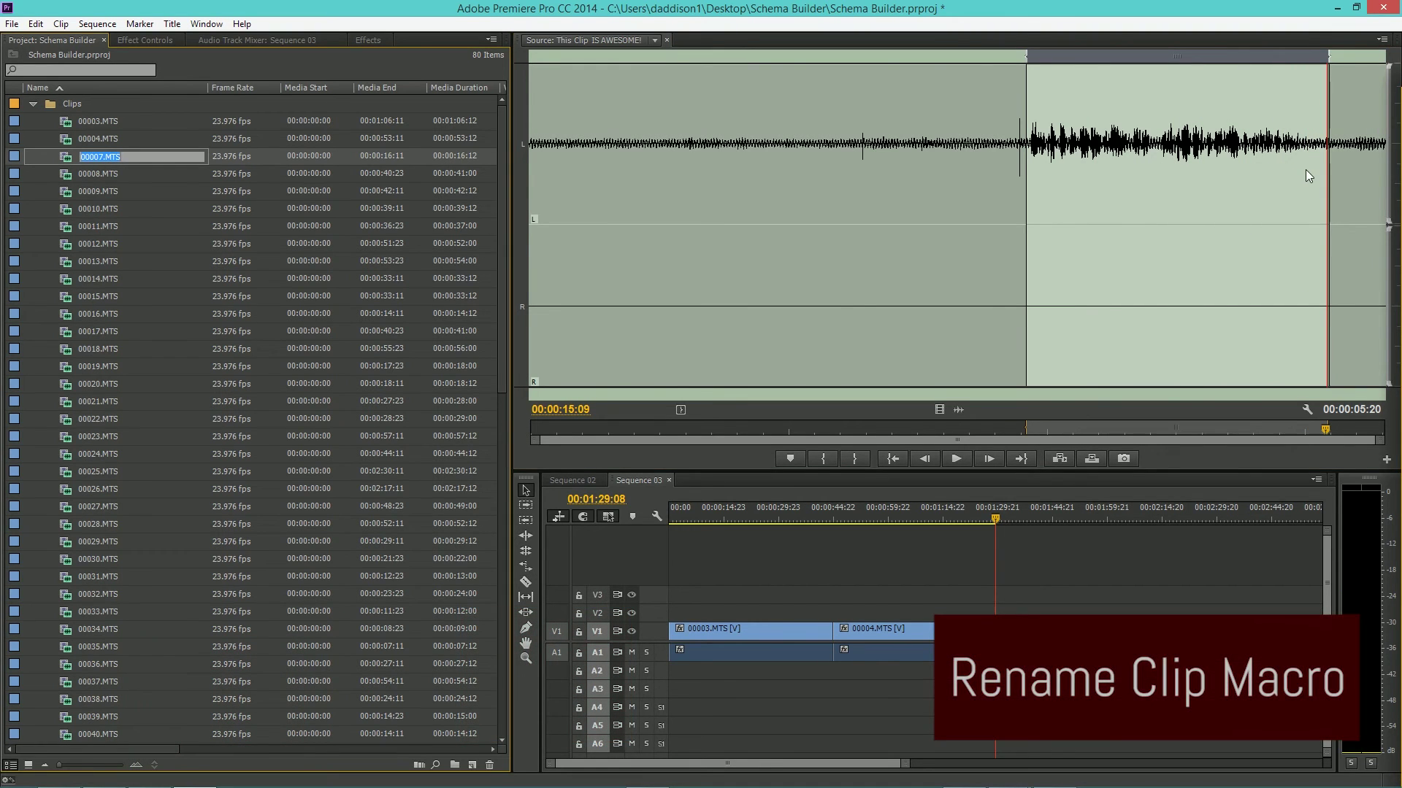
type("This Clip IS")
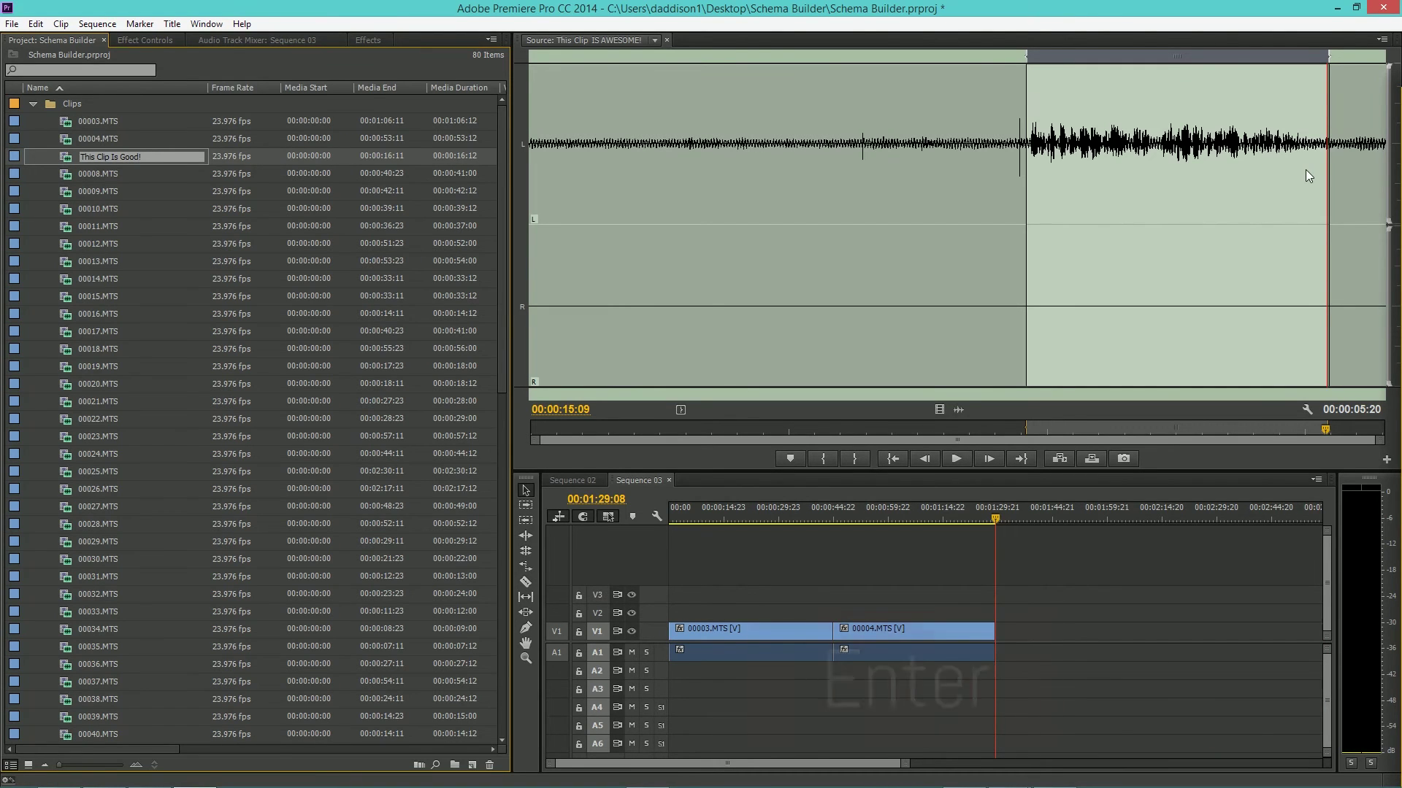
key("Return")
key("comma")
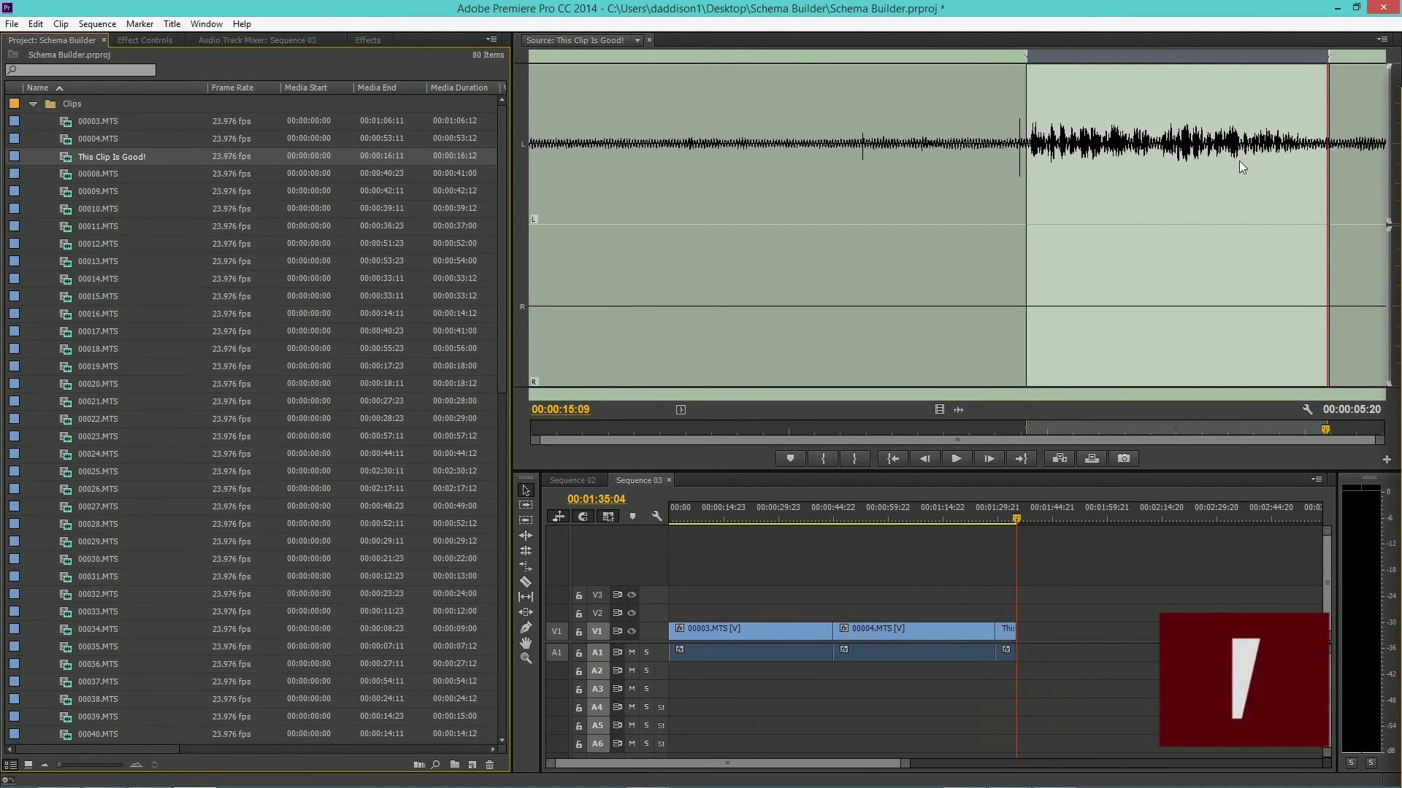
Step: Load 00008.MTS and mark it from 00:00:07:02 to 00:00:37:07
key("Down")
left_click(676, 186)
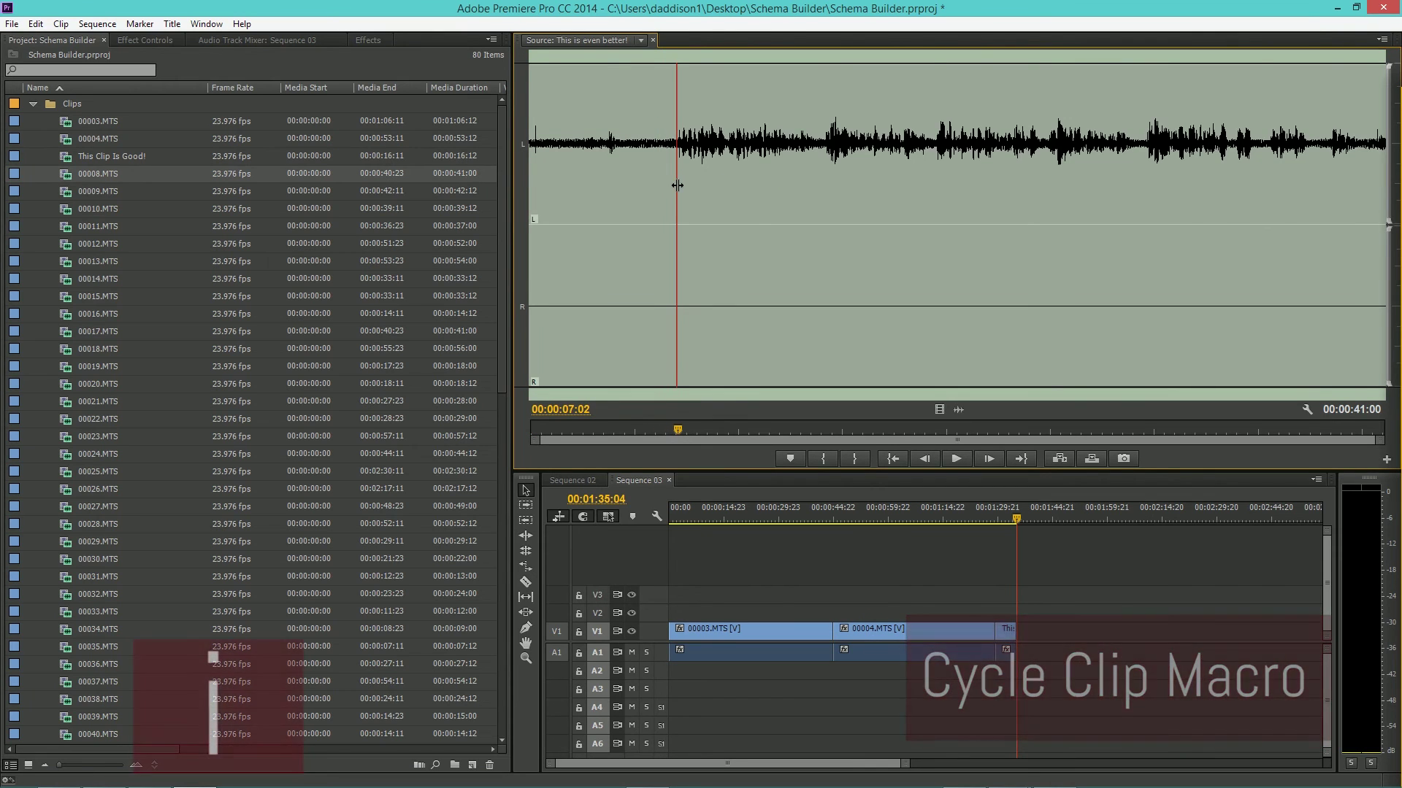
key("i")
key("l")
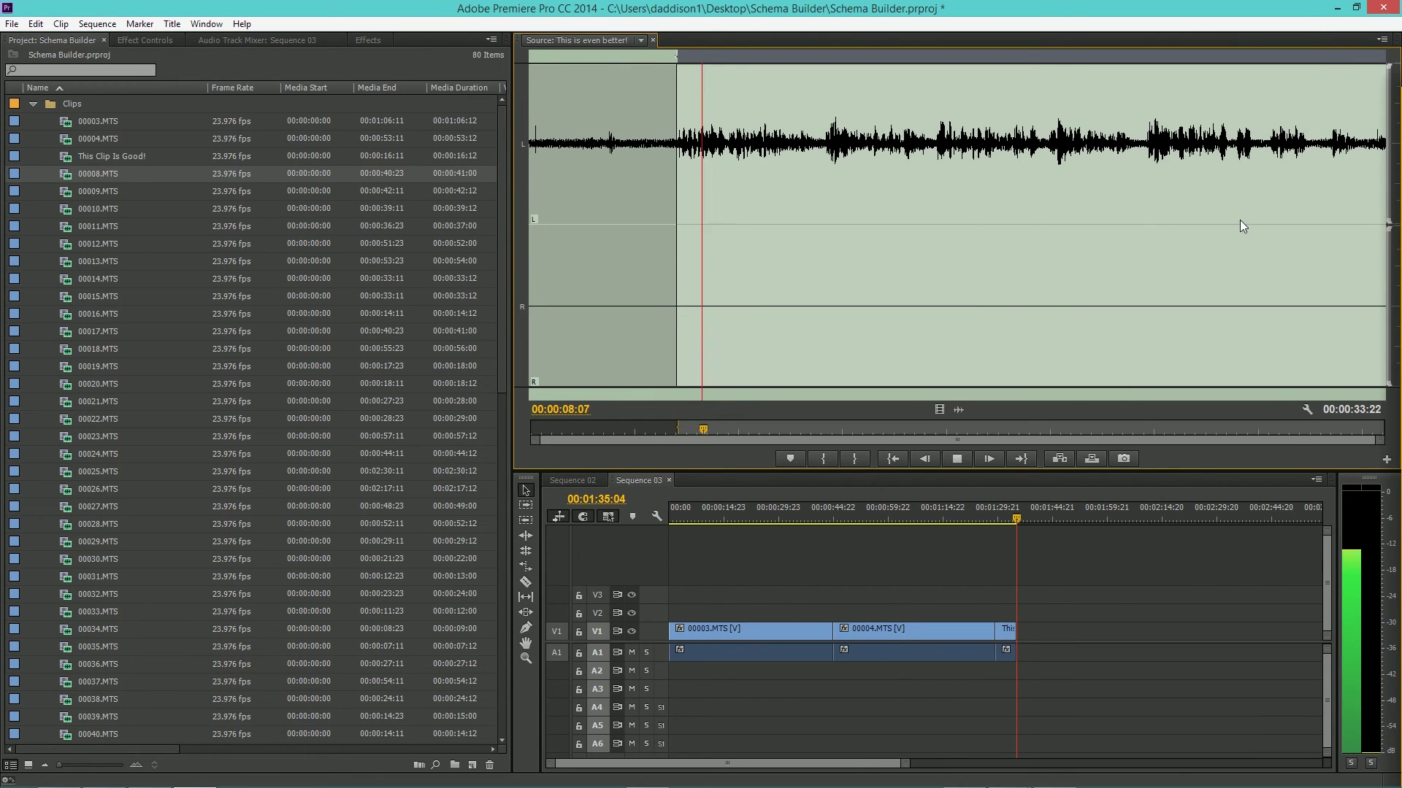
left_click_drag(1316, 201, 1308, 205)
key("o")
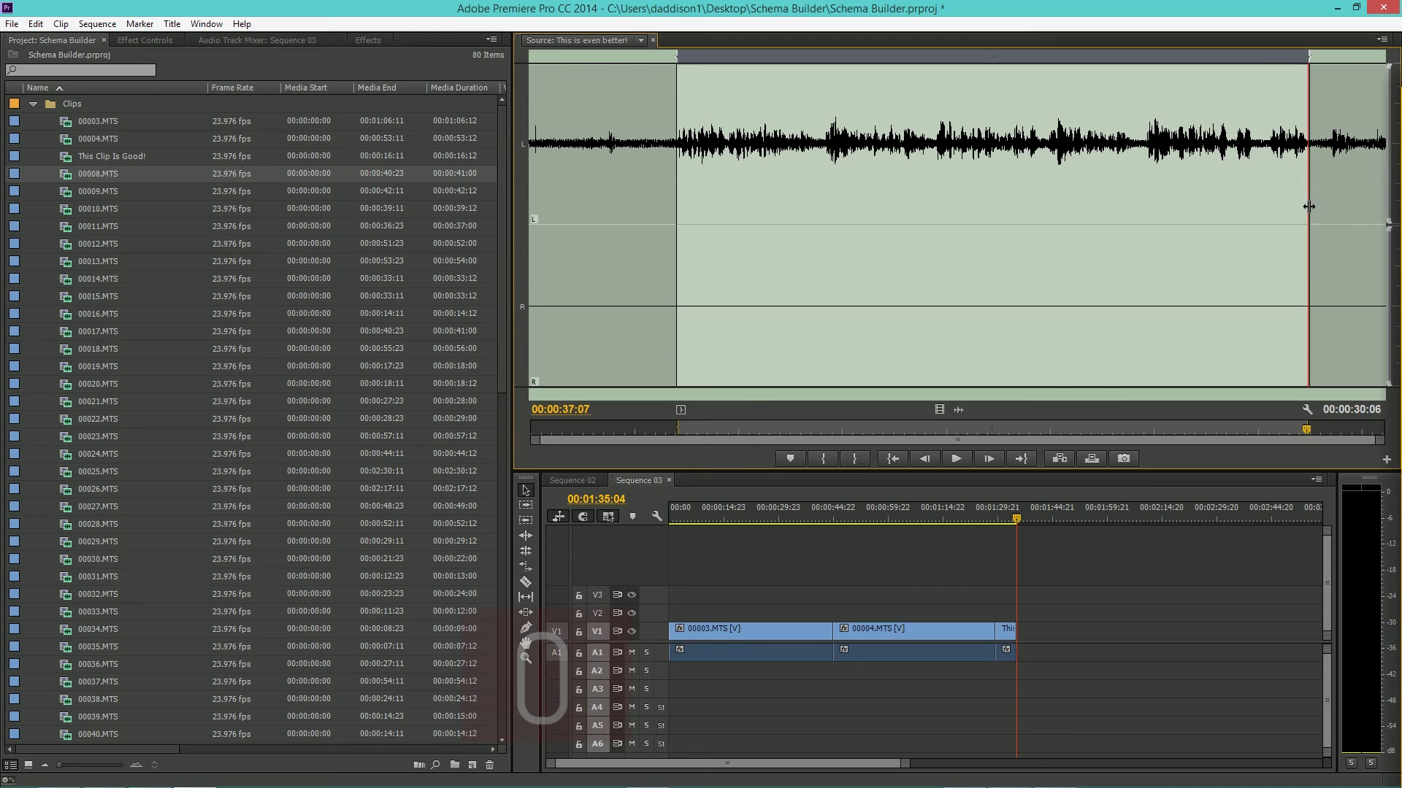
Step: Rename 00008 'This Clip is Good', append it to Sequence 03, and load 00009.MTS
key("shift+1")
key("Return")
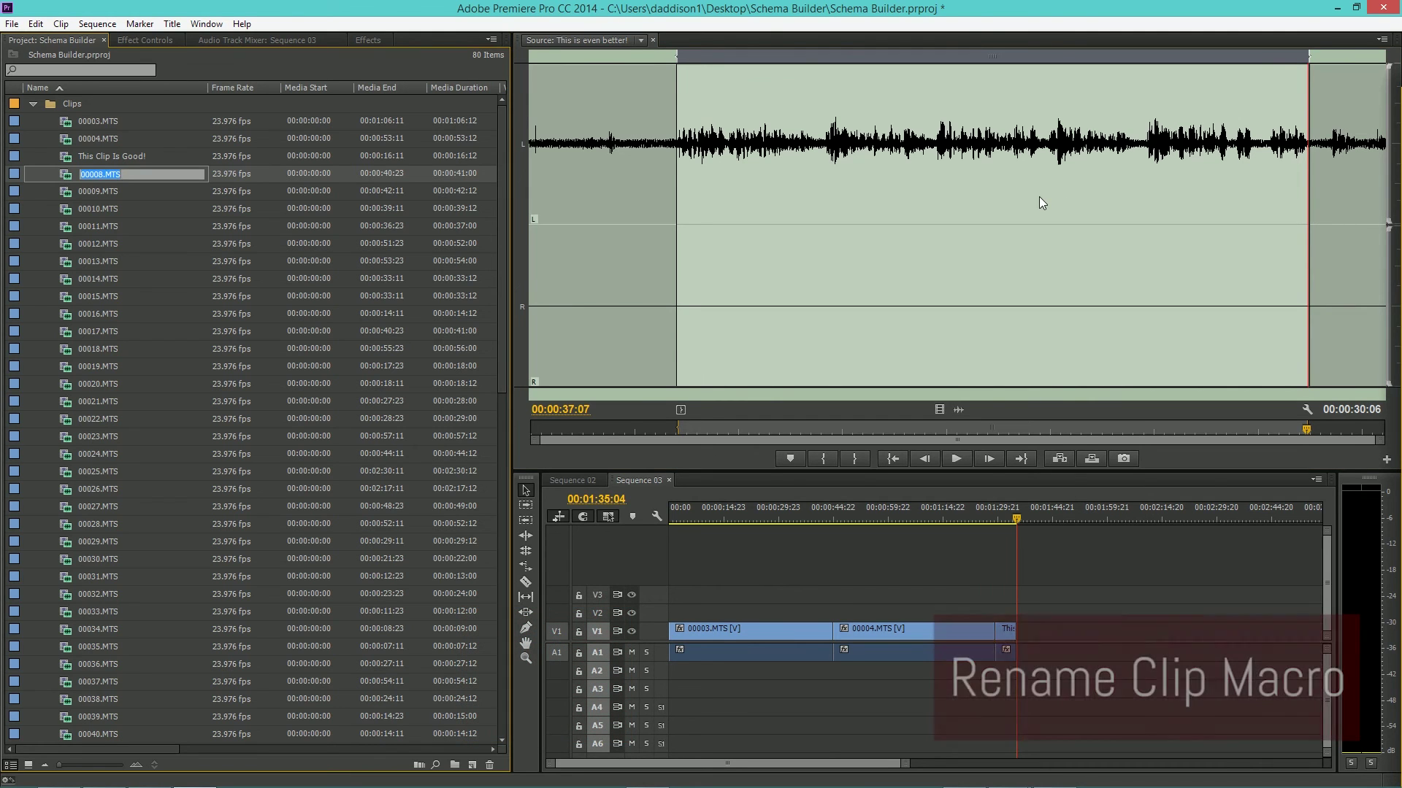
type("This Clip is ")
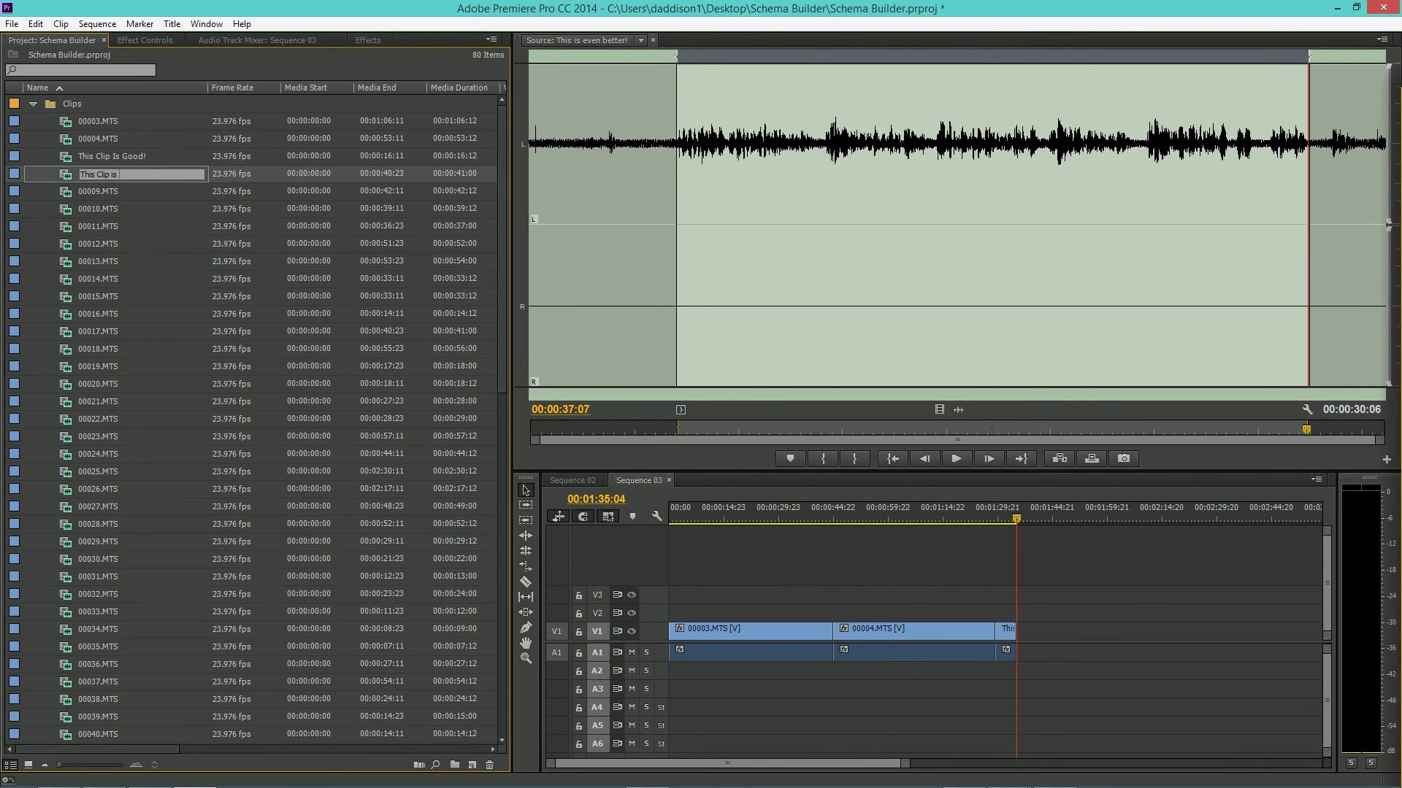
type("Good")
key("Return")
key("period")
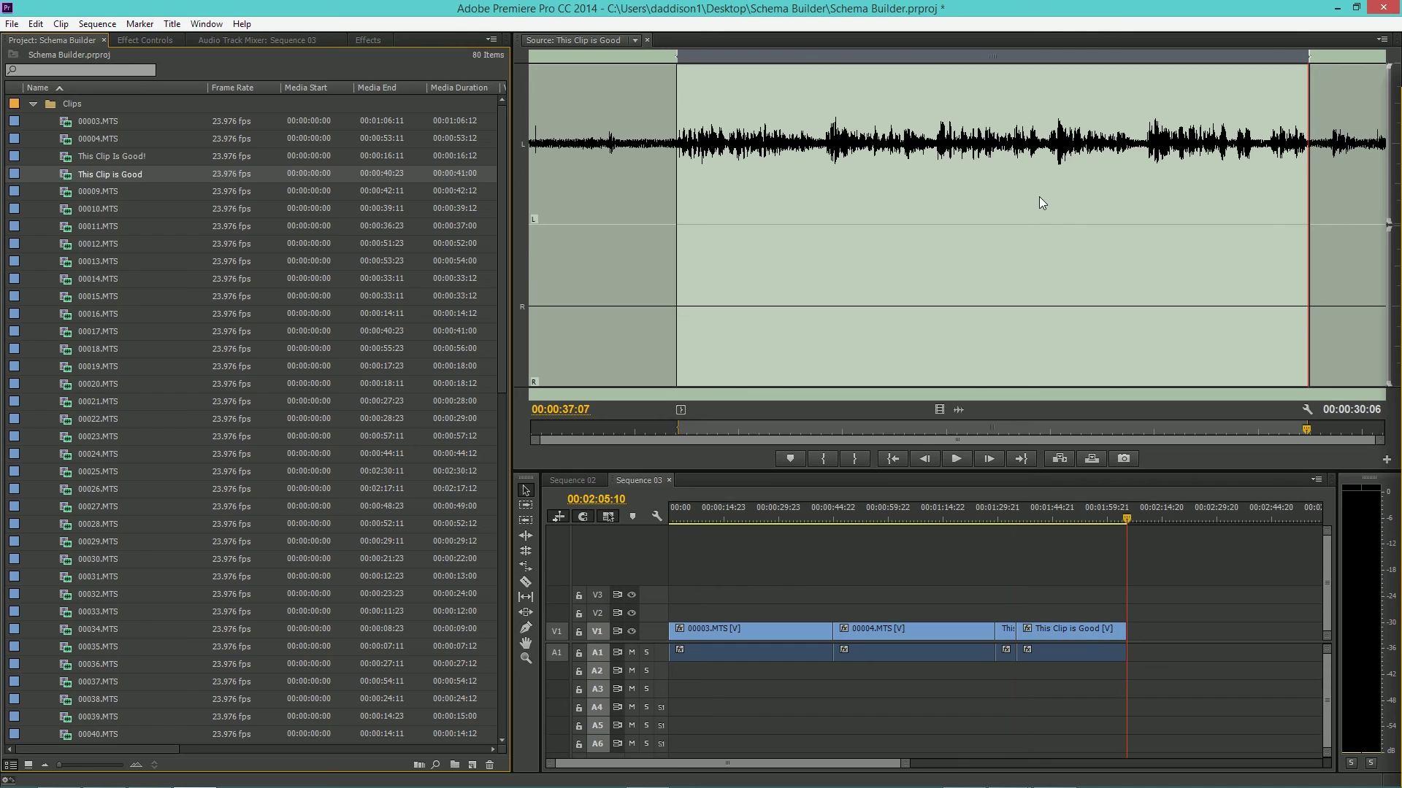
key("Down")
key("shift+o")
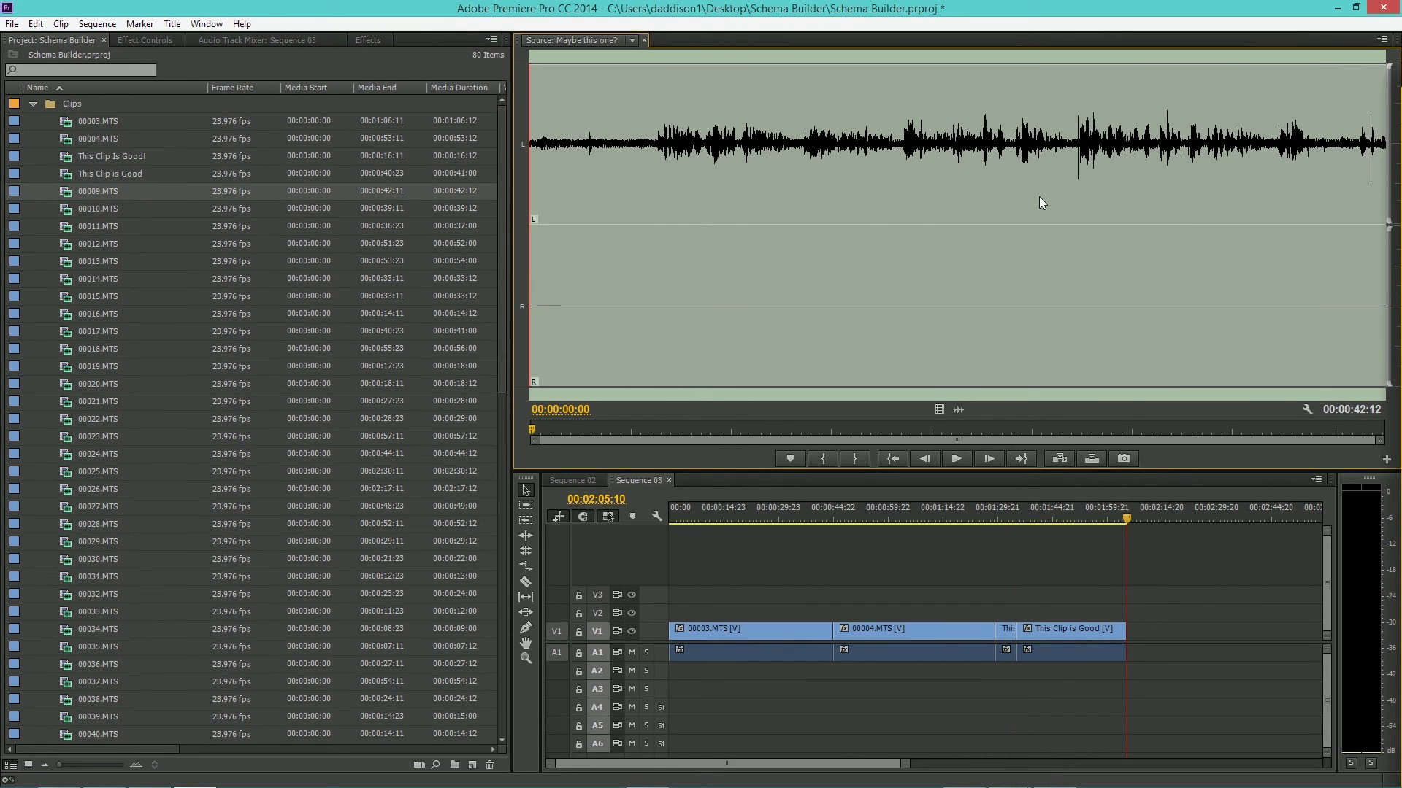
Step: Mark 00009.MTS from 00:00:06:04 to 00:00:38:21
left_click(654, 166)
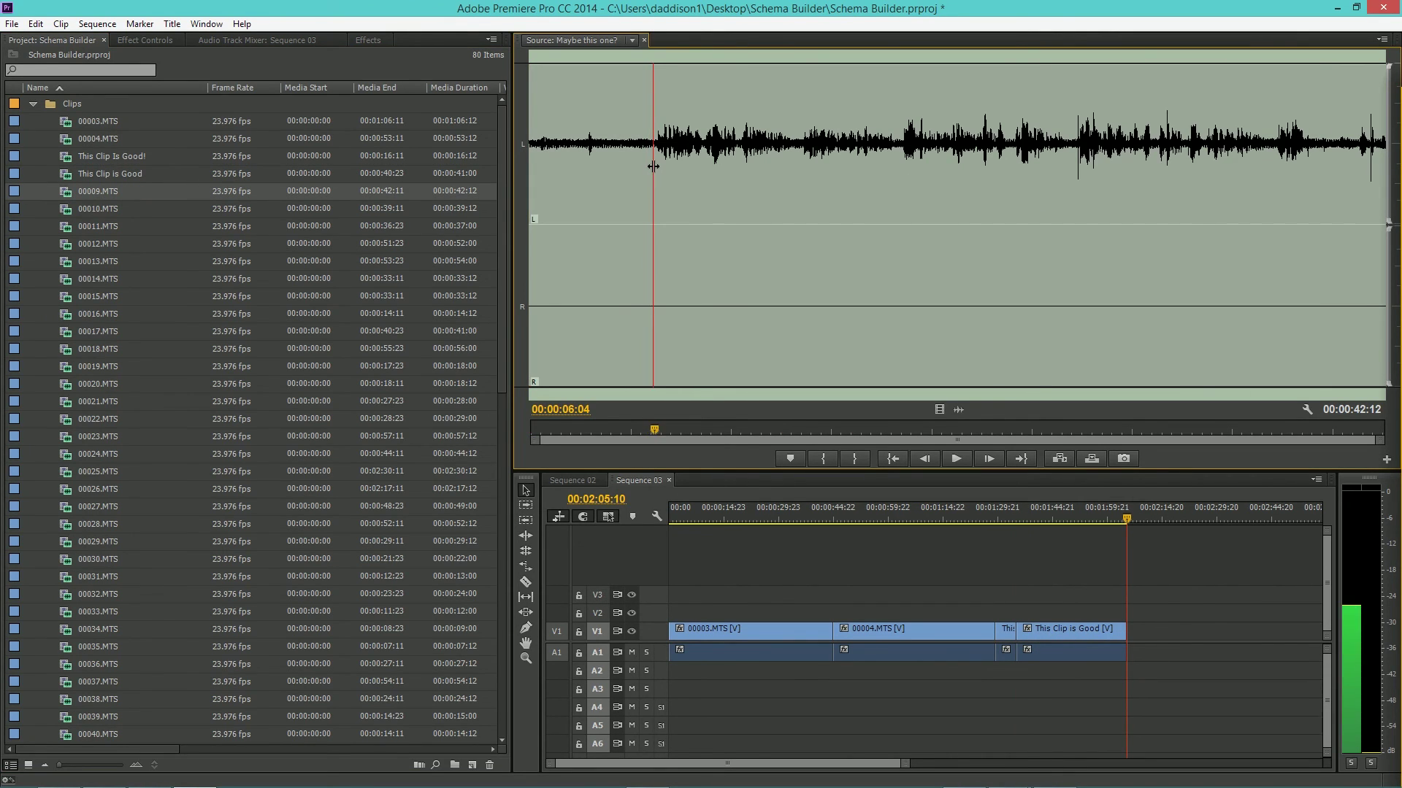
key("i")
left_click(1312, 193)
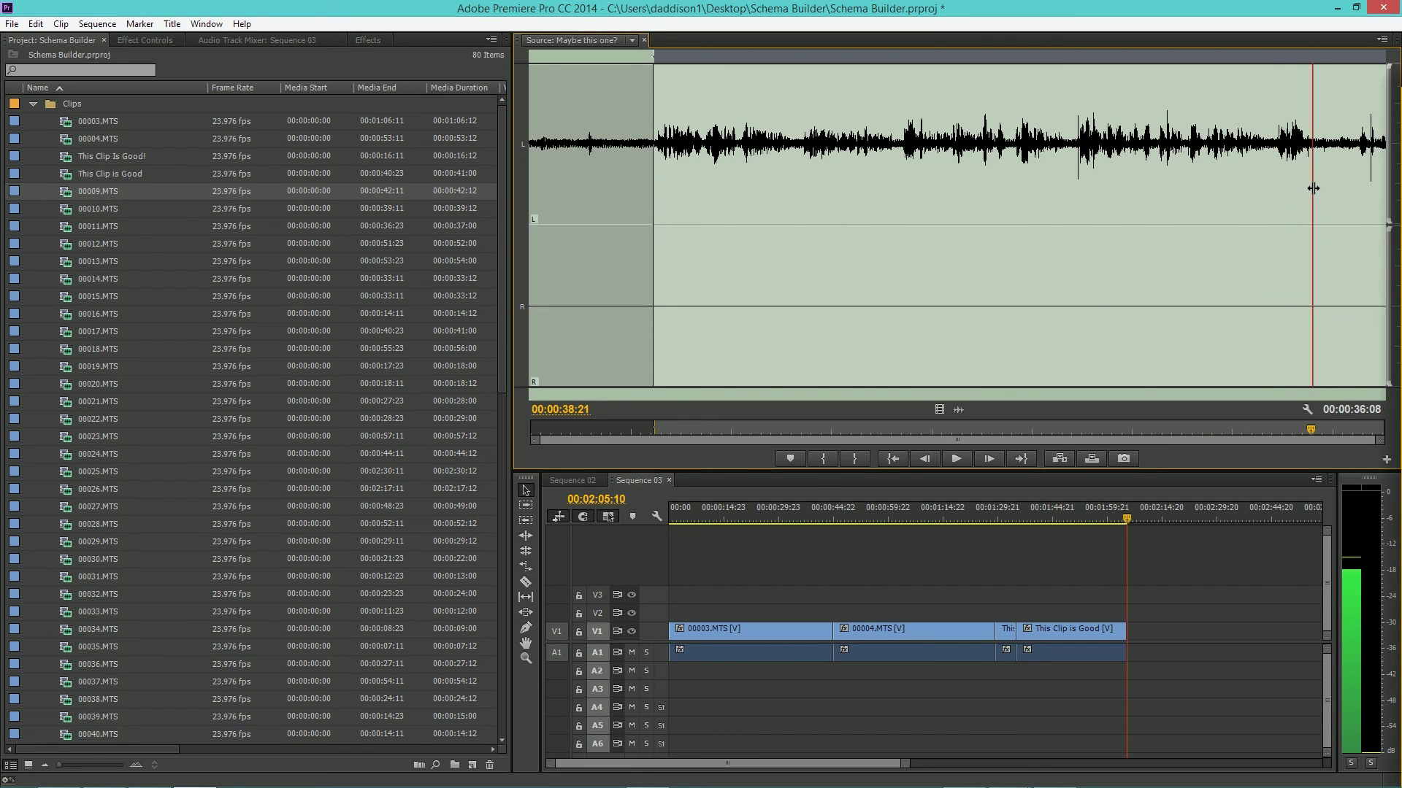
key("o")
Step: Rename it 'I'm on a roll!', append it to Sequence 03, and move to 00010.MTS
key("shift+1")
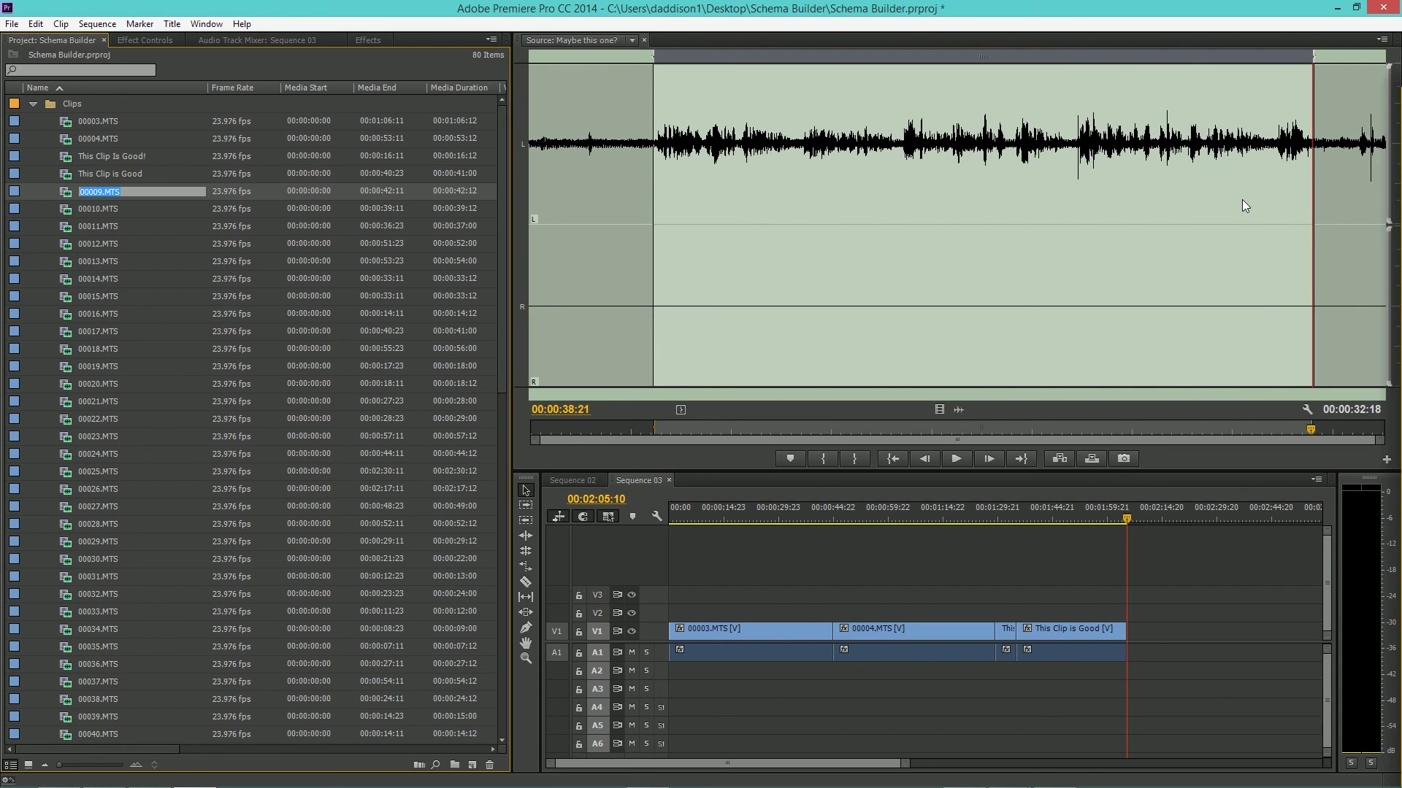
key("Return")
key("BackSpace")
type("I'm on a roll!")
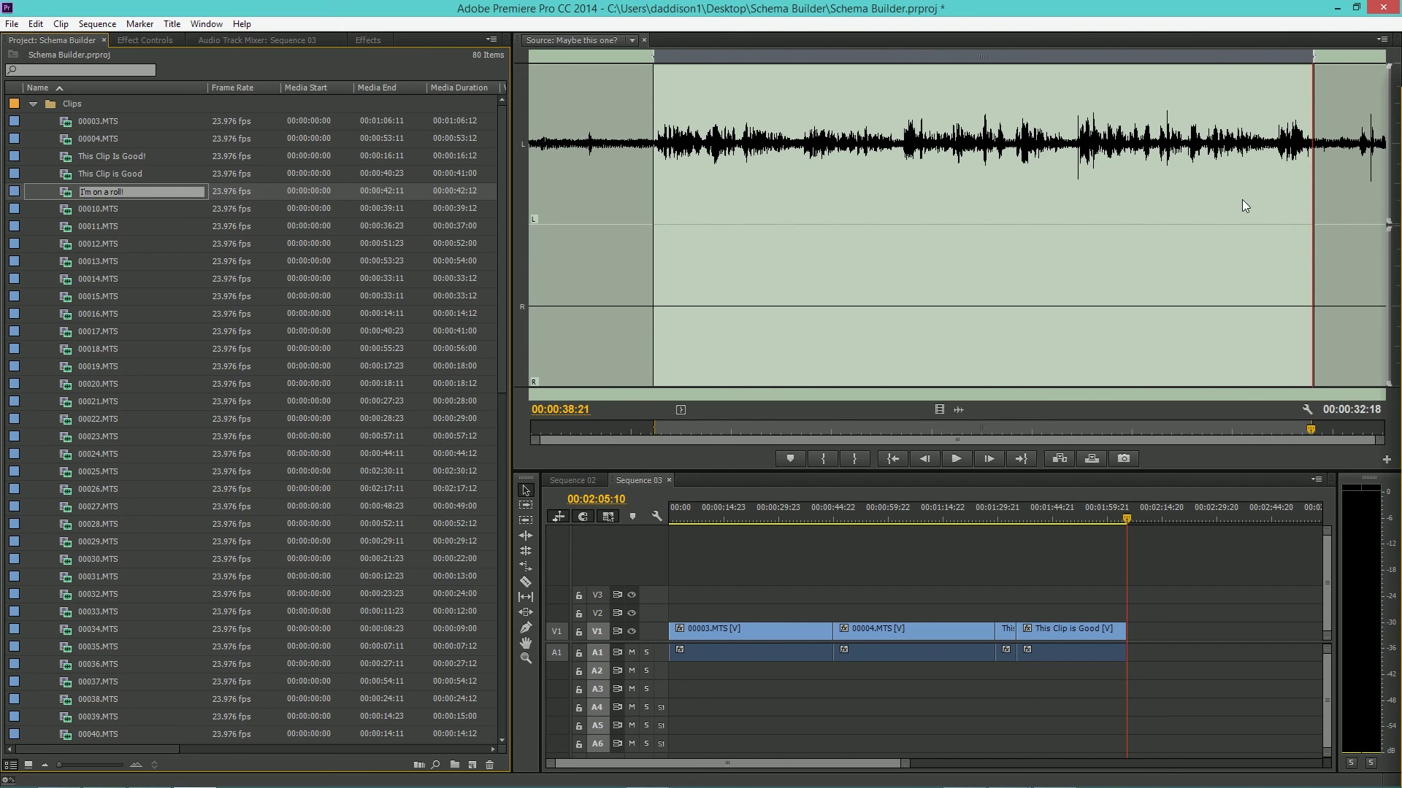
key("Return")
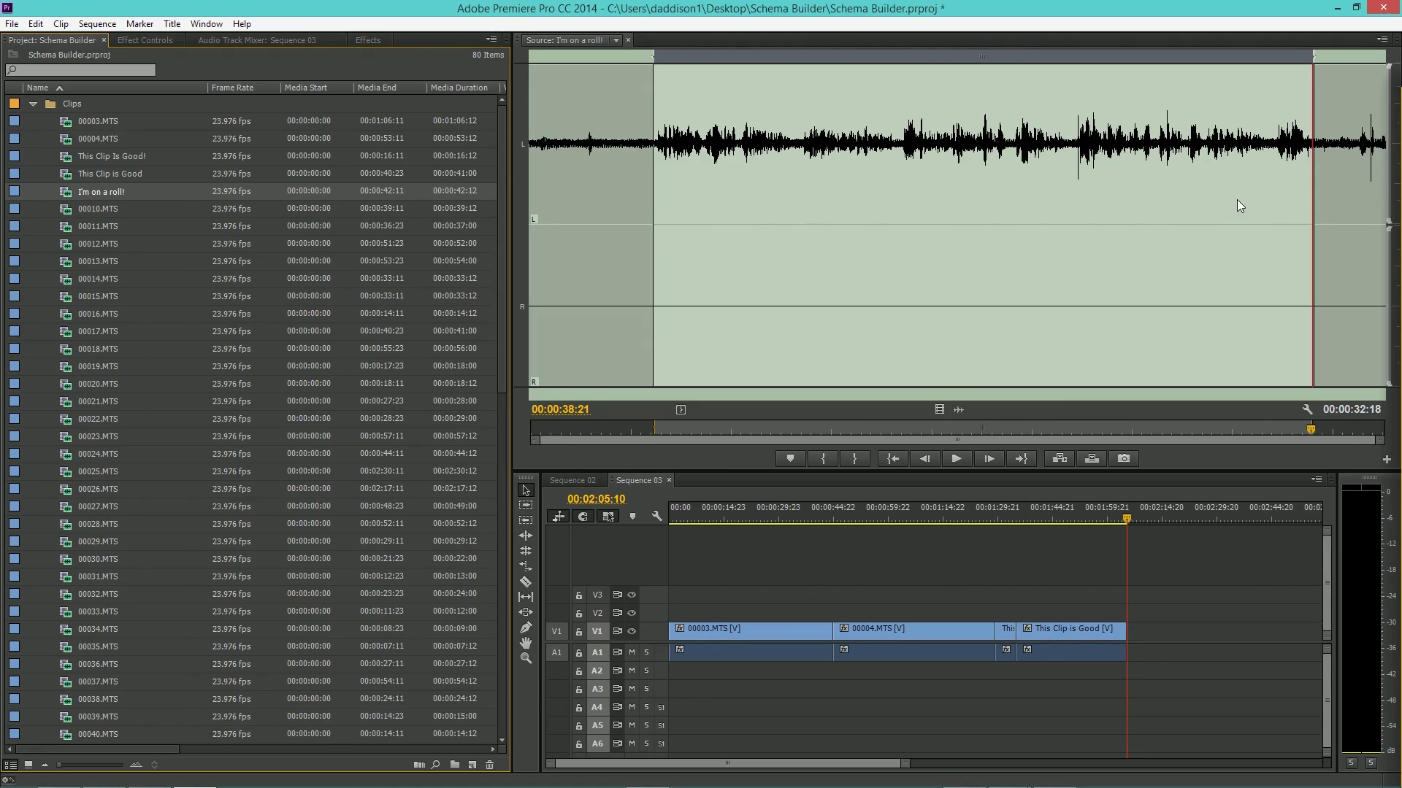
key("period")
key("Down")
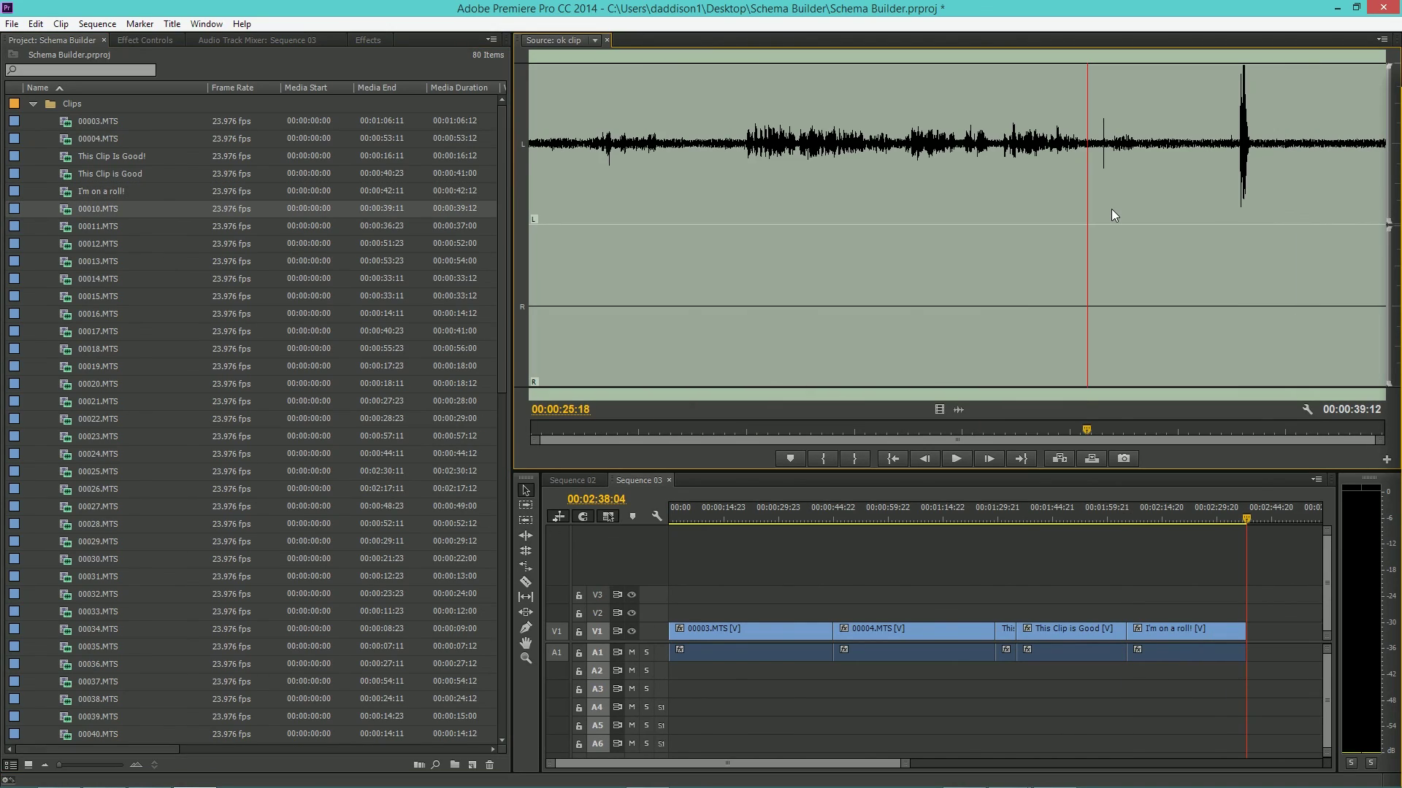